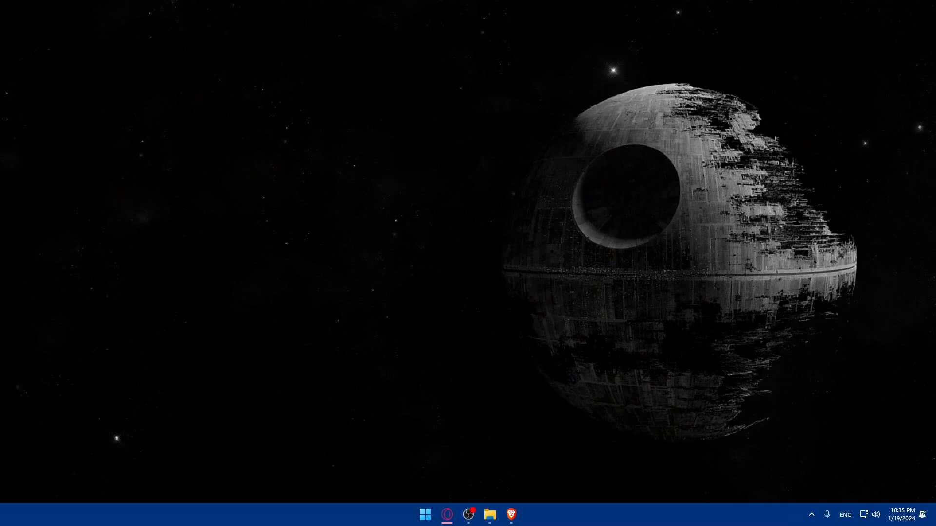
{"action": "left_click", "coordinate": [510, 514]}
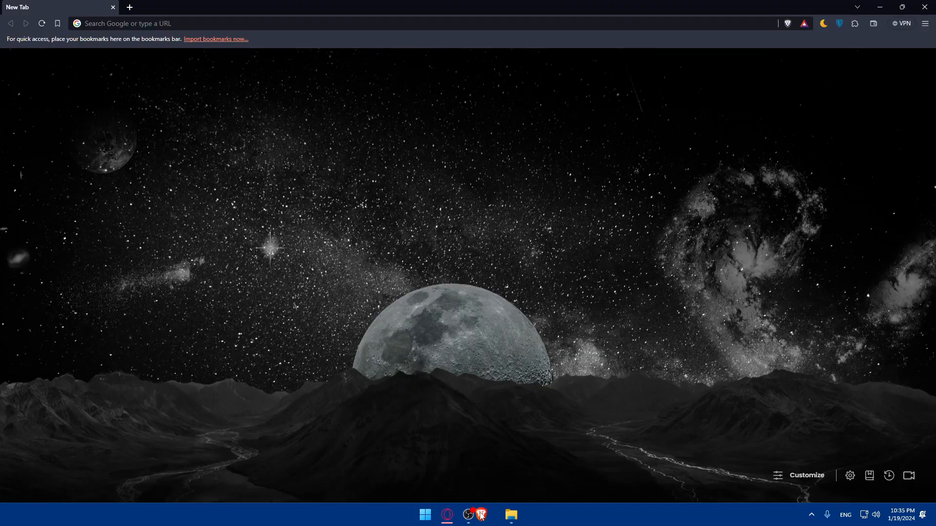
{"action": "left_click_drag", "start_coordinate": [511, 514], "coordinate": [489, 515]}
{"action": "left_click", "coordinate": [489, 514]}
Go to wordpress.com, with localhost/wordpress/wp-admin in a new tab and a private window opened
{"action": "left_click", "coordinate": [166, 24]}
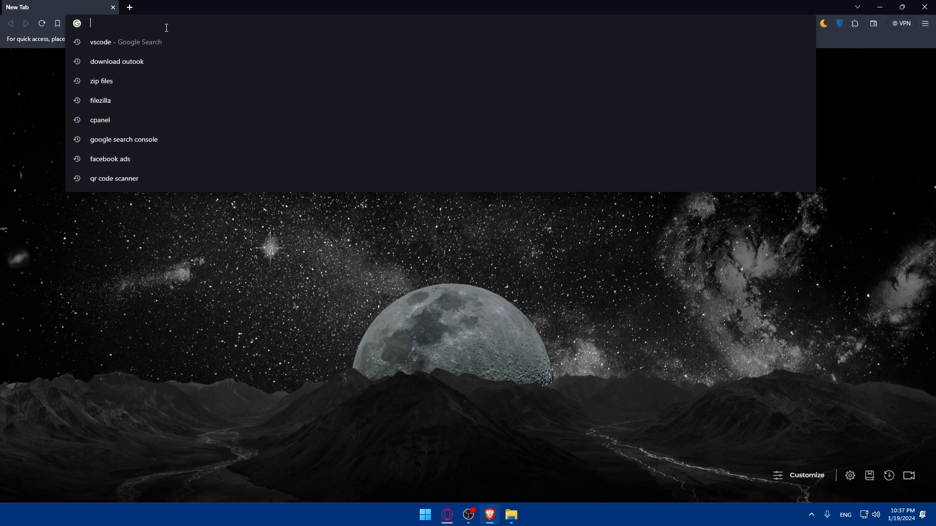
{"action": "left_click", "coordinate": [154, 61]}
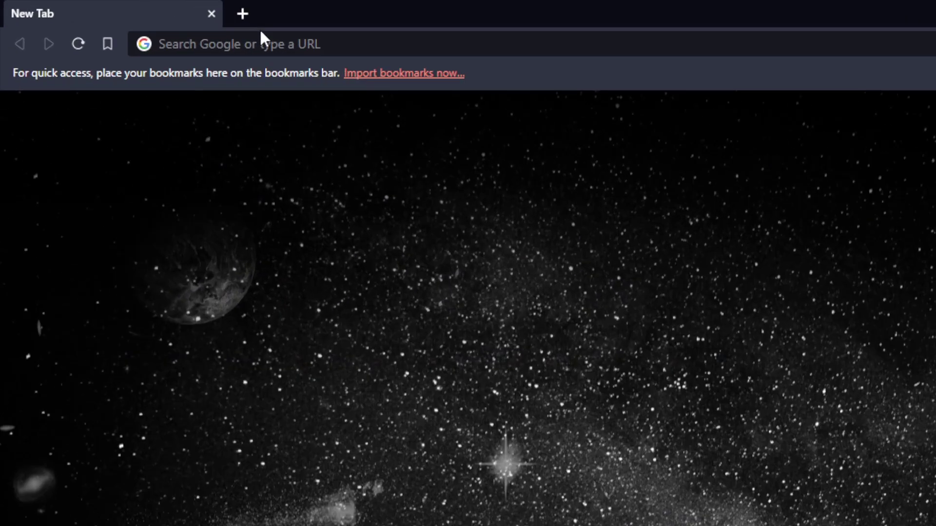
{"action": "left_click", "coordinate": [140, 22]}
{"action": "type", "text": "wordpress.com"}
{"action": "key", "text": "Return"}
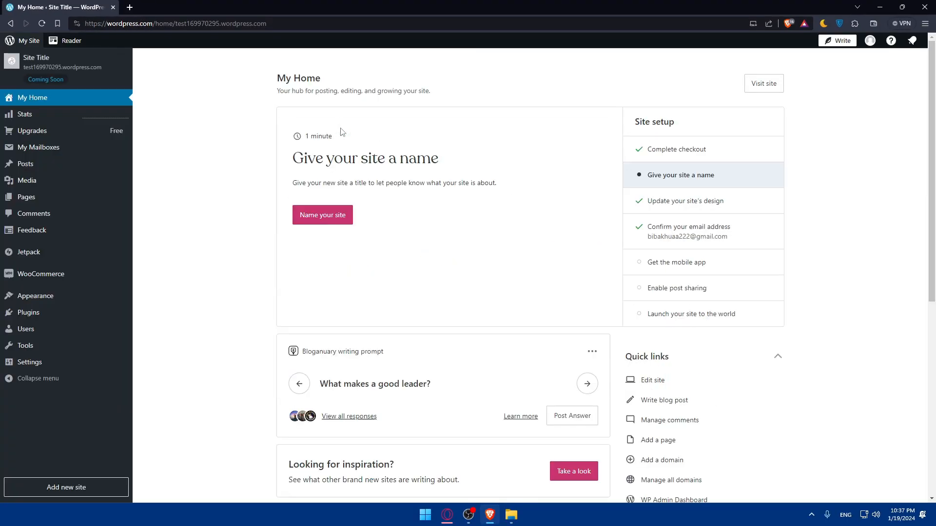
{"action": "left_click", "coordinate": [129, 7]}
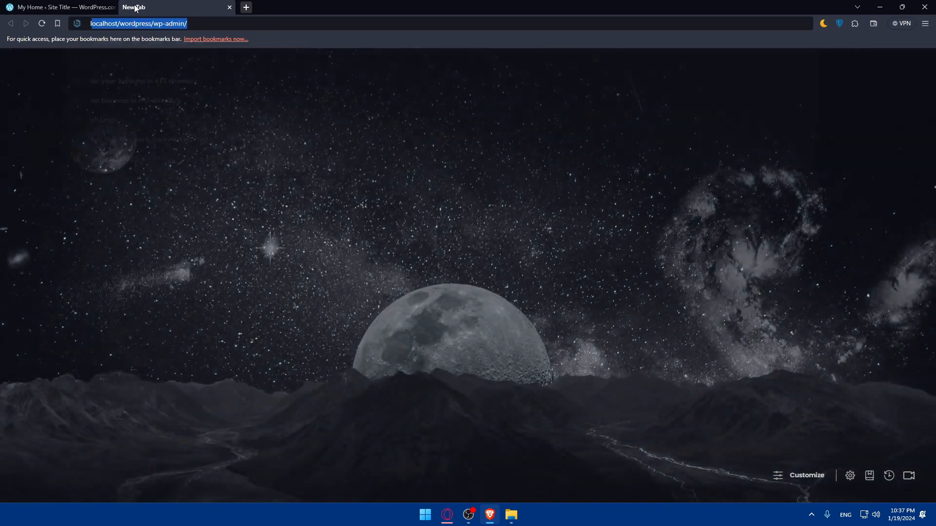
{"action": "left_click", "coordinate": [58, 6]}
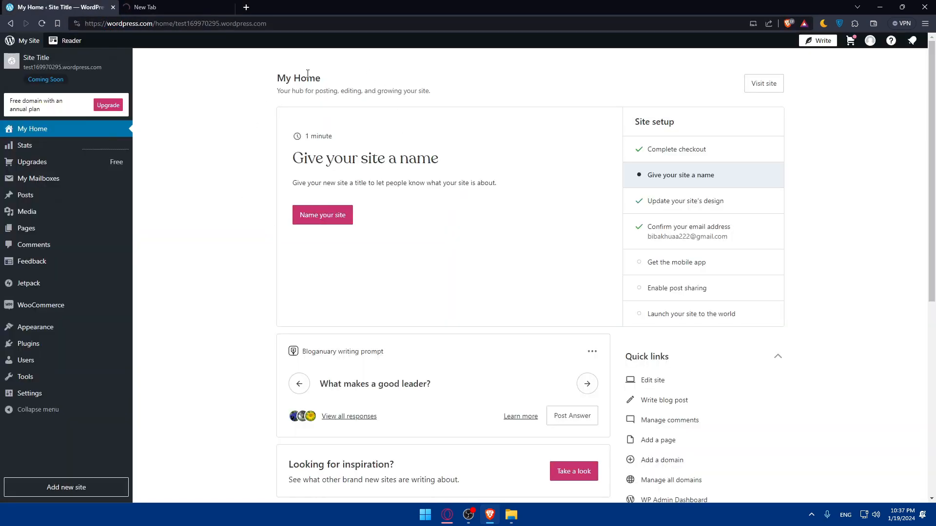
{"action": "key", "text": "ctrl+shift+n"}
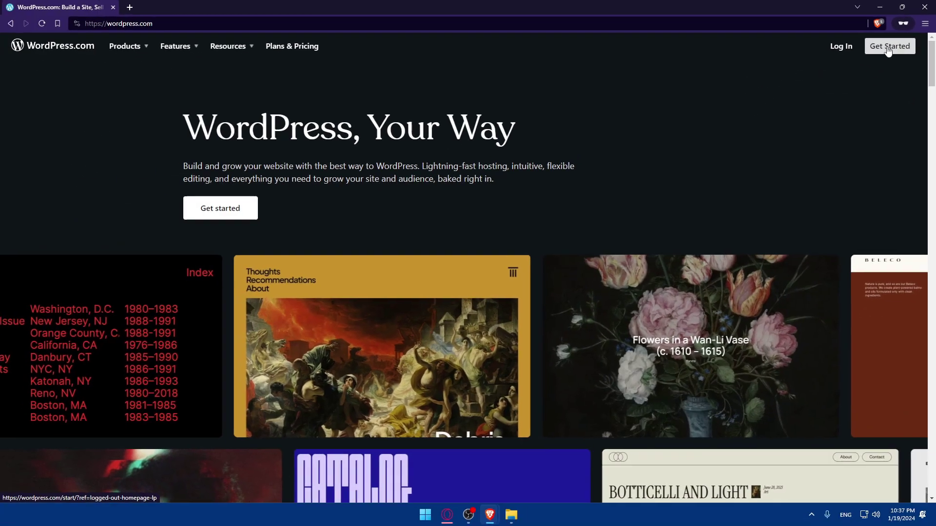
{"action": "scroll", "coordinate": [547, 78], "scroll_direction": "down", "scroll_amount": 5}
{"action": "scroll", "coordinate": [547, 79], "scroll_direction": "down", "scroll_amount": 5}
{"action": "scroll", "coordinate": [547, 78], "scroll_direction": "down", "scroll_amount": 5}
{"action": "scroll", "coordinate": [547, 78], "scroll_direction": "down", "scroll_amount": 5}
{"action": "scroll", "coordinate": [547, 78], "scroll_direction": "down", "scroll_amount": 2}
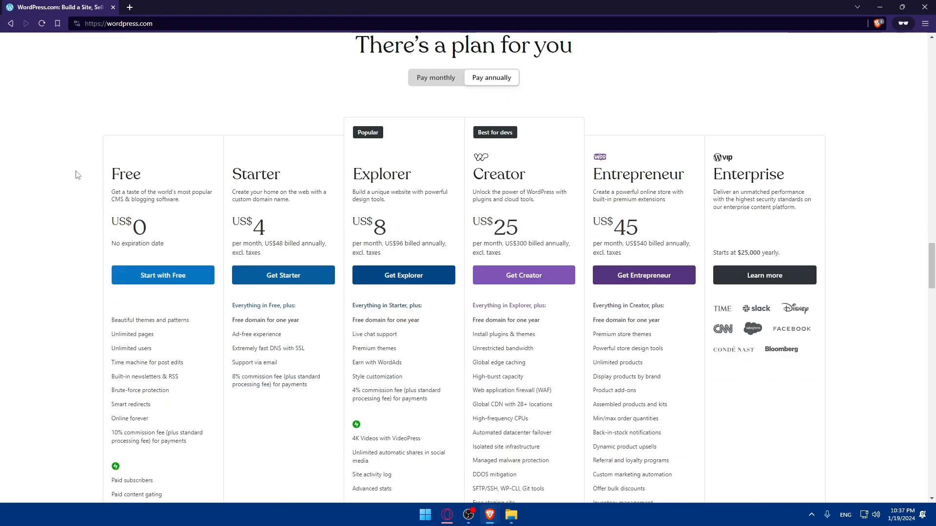
Compare monthly and annual WordPress.com plan prices, then return to the local Dashboard
{"action": "left_click", "coordinate": [436, 78]}
{"action": "left_click", "coordinate": [492, 78]}
{"action": "scroll", "coordinate": [446, 132], "scroll_direction": "down", "scroll_amount": 3}
{"action": "scroll", "coordinate": [312, 170], "scroll_direction": "down", "scroll_amount": 2}
{"action": "scroll", "coordinate": [312, 169], "scroll_direction": "down", "scroll_amount": 5}
{"action": "scroll", "coordinate": [520, 133], "scroll_direction": "down", "scroll_amount": 5}
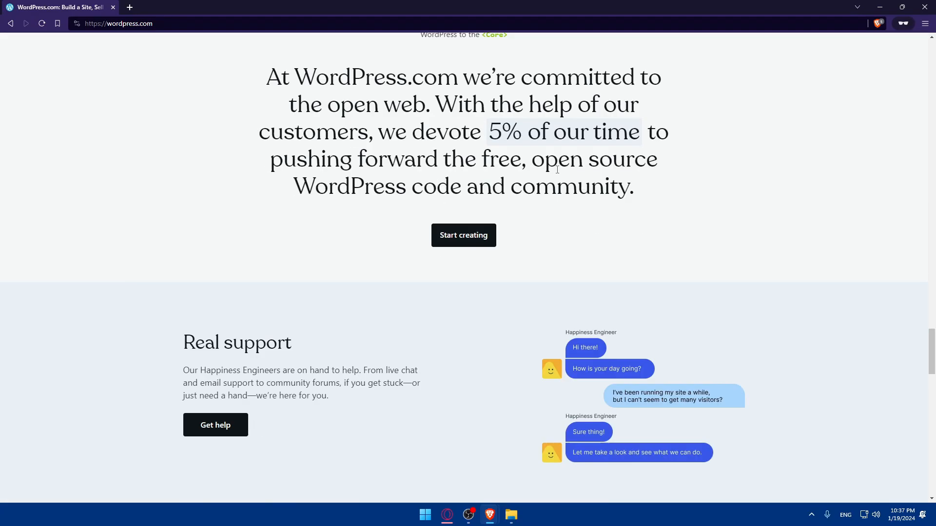
{"action": "scroll", "coordinate": [520, 134], "scroll_direction": "down", "scroll_amount": 5}
{"action": "scroll", "coordinate": [387, 285], "scroll_direction": "down", "scroll_amount": 5}
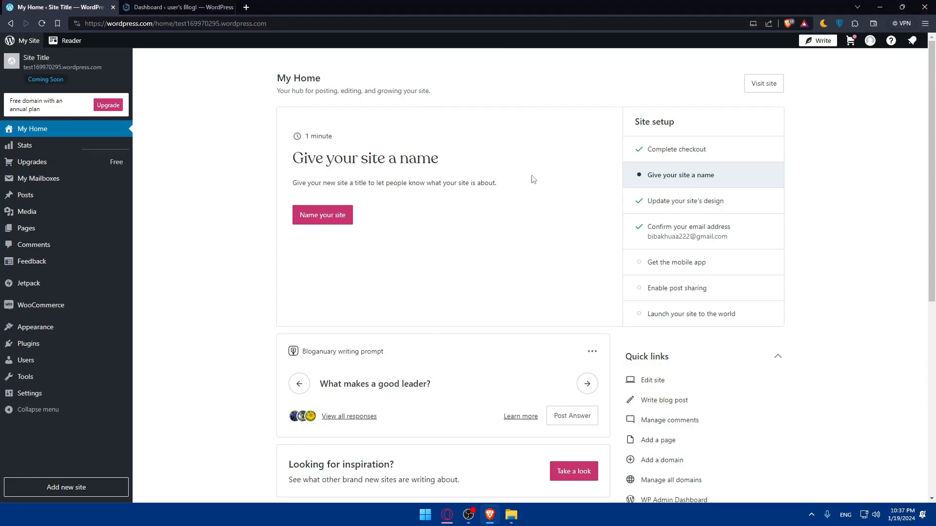
{"action": "left_click", "coordinate": [185, 8]}
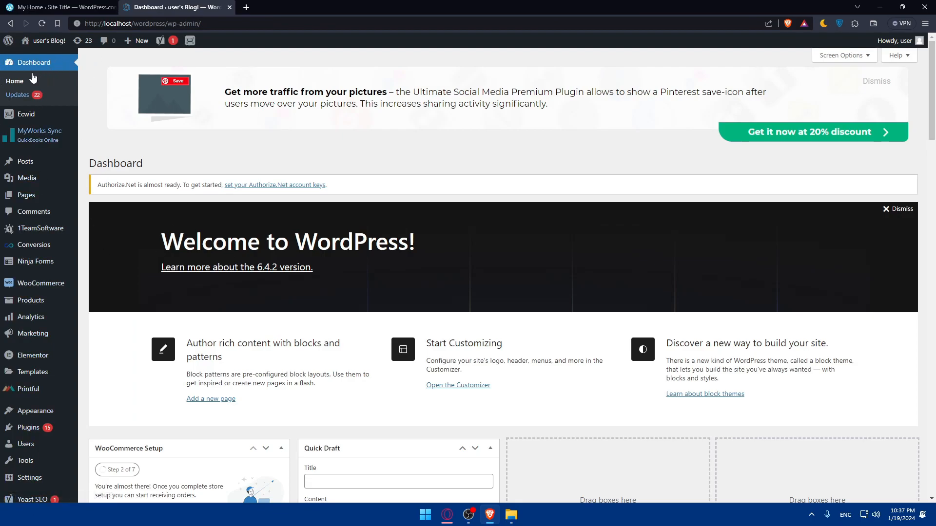
{"action": "mouse_move", "coordinate": [27, 428]}
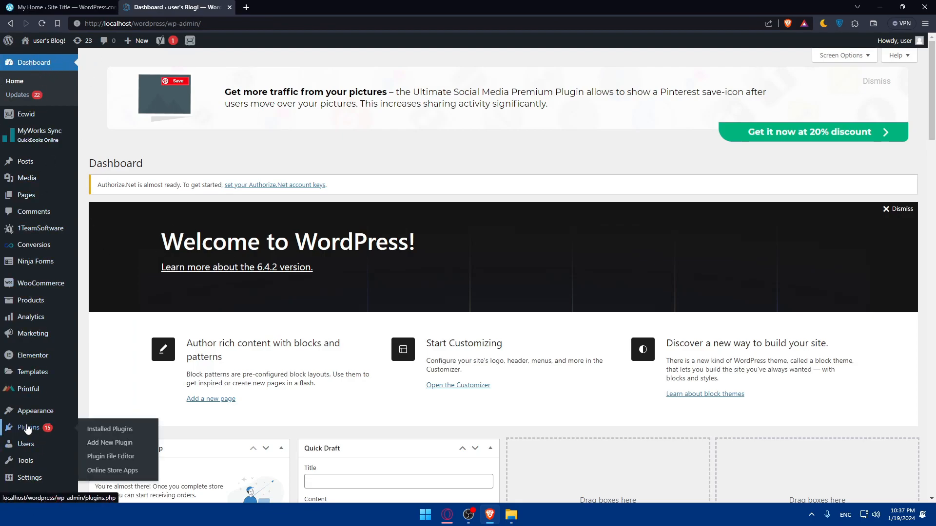
On Add New Plugin, dismiss the notice and search the directory for "insertion"
{"action": "left_click", "coordinate": [112, 444]}
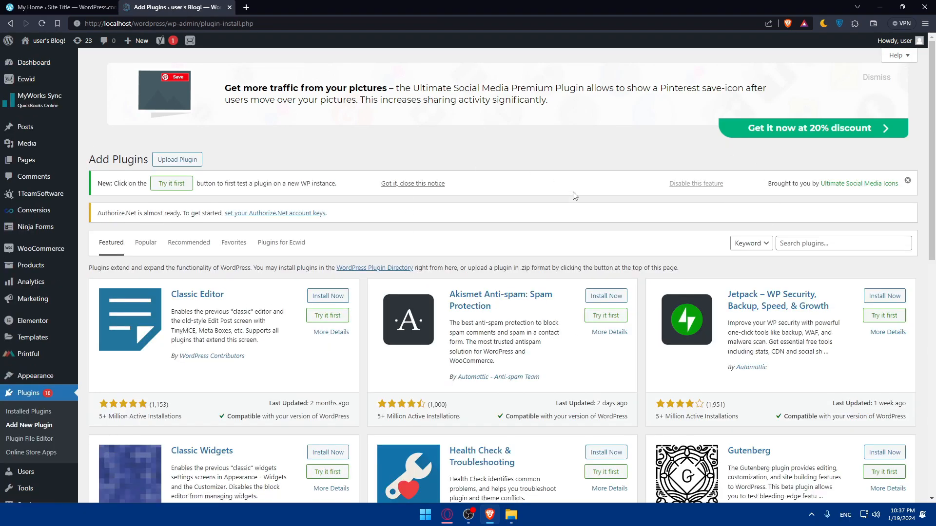
{"action": "left_click", "coordinate": [907, 180]}
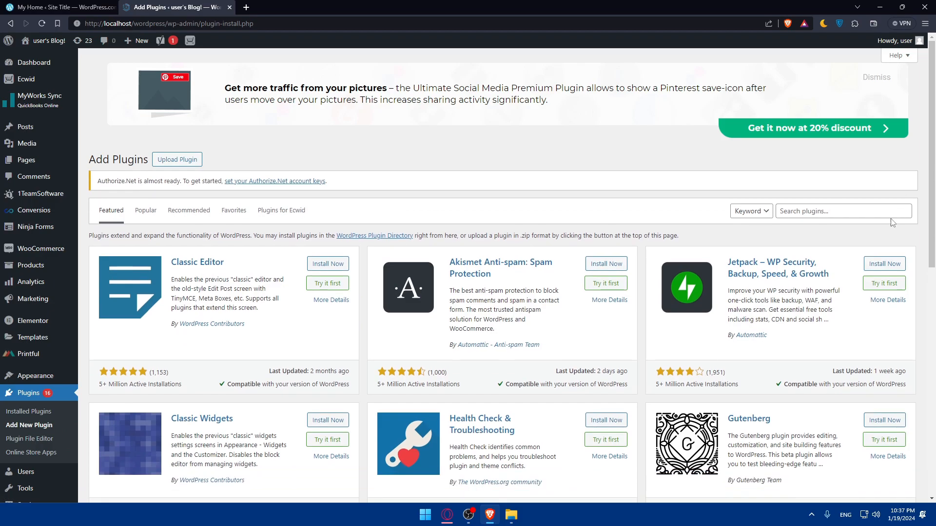
{"action": "left_click", "coordinate": [827, 211]}
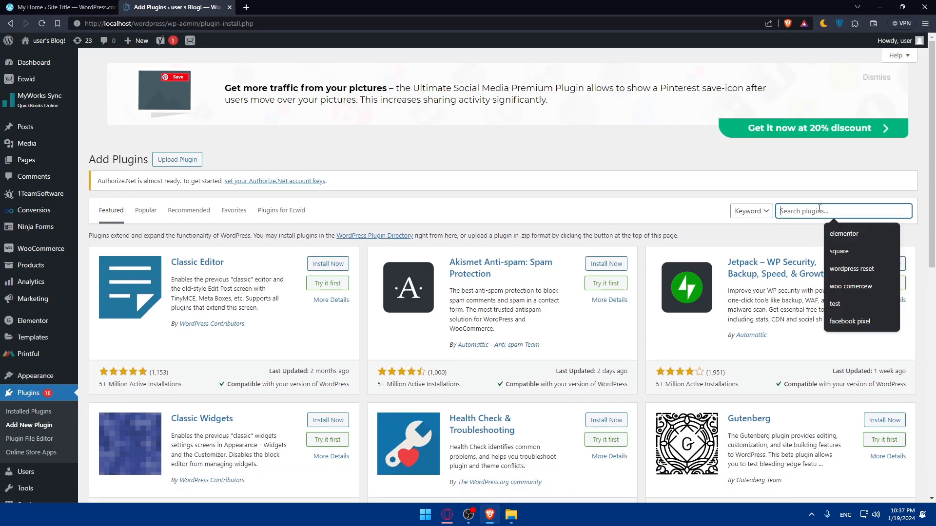
{"action": "type", "text": "insert"}
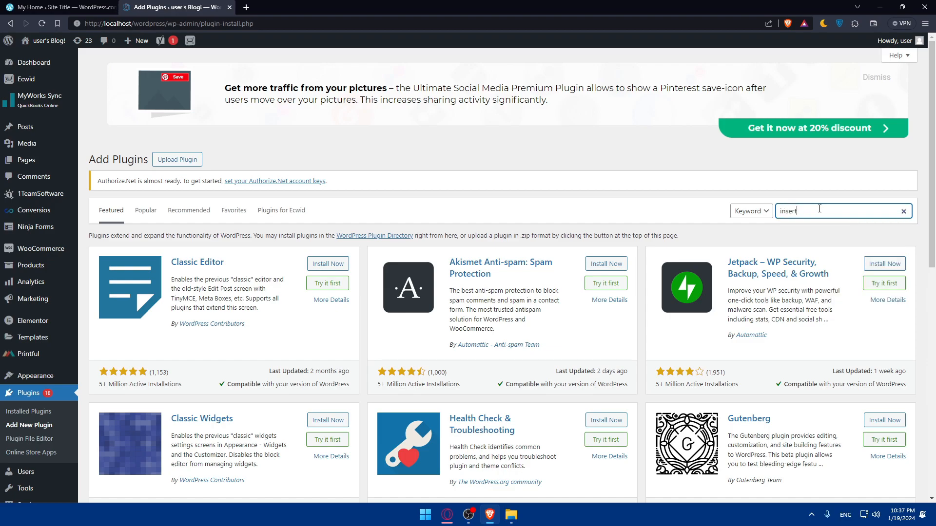
{"action": "type", "text": "io"}
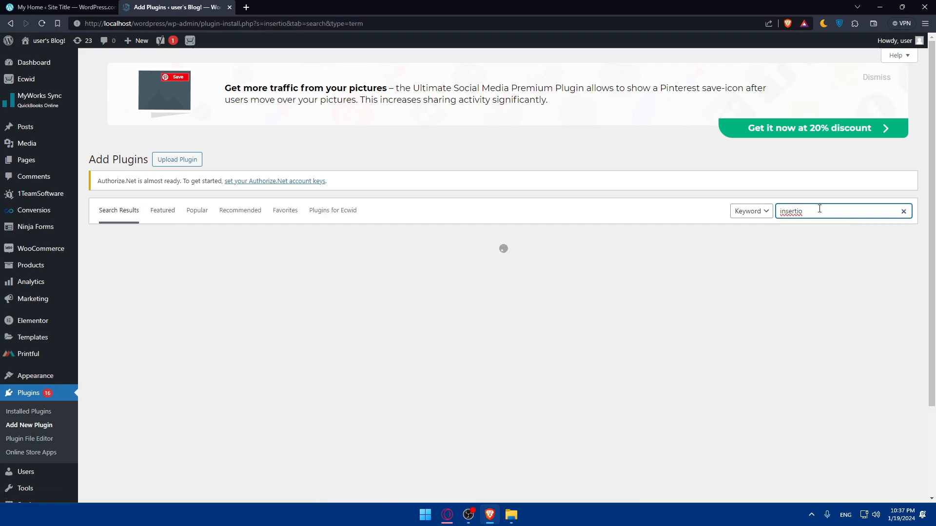
{"action": "type", "text": "n"}
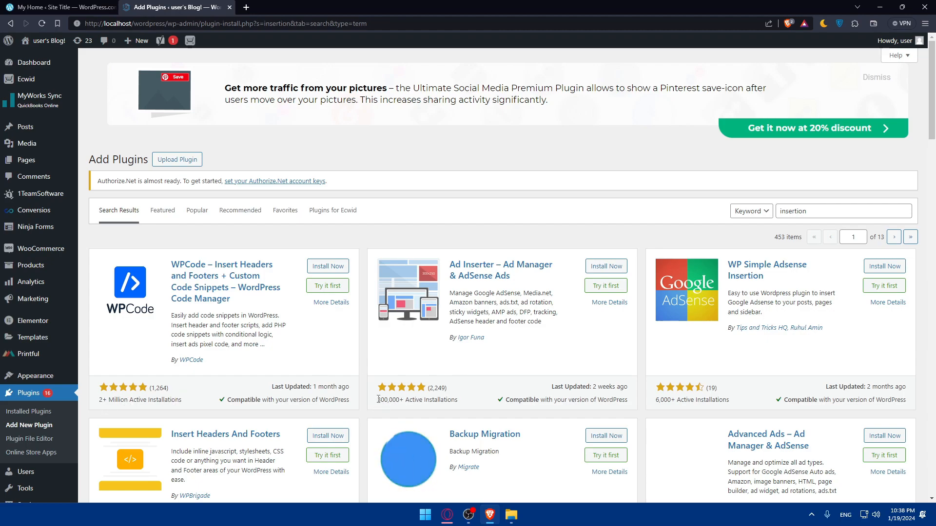
{"action": "left_click_drag", "start_coordinate": [376, 400], "coordinate": [394, 400]}
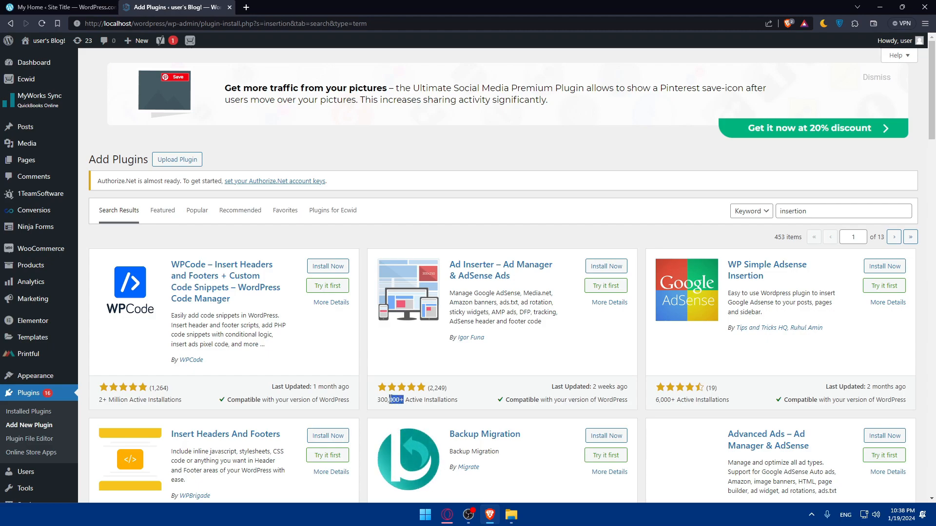
{"action": "left_click", "coordinate": [409, 400]}
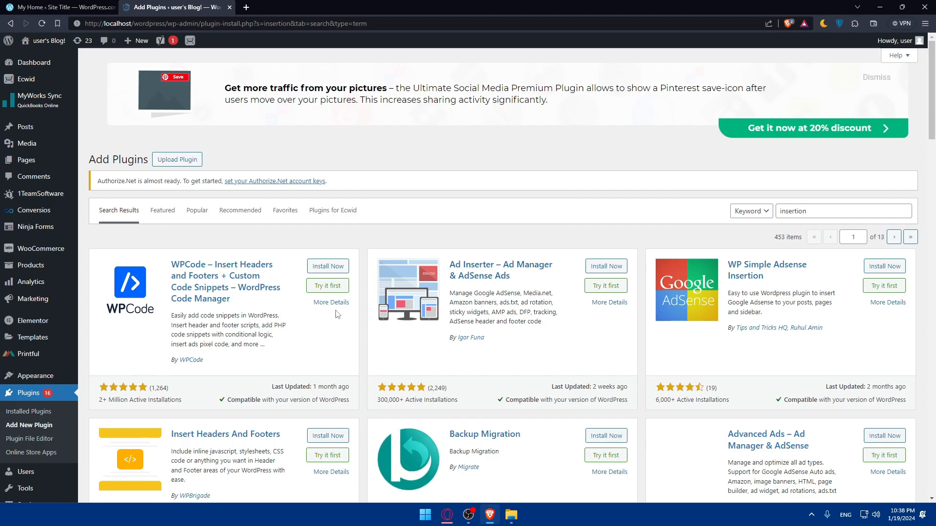
Review WPCode's installation, FAQ, changelog and screenshots, then close its details
{"action": "left_click", "coordinate": [226, 269]}
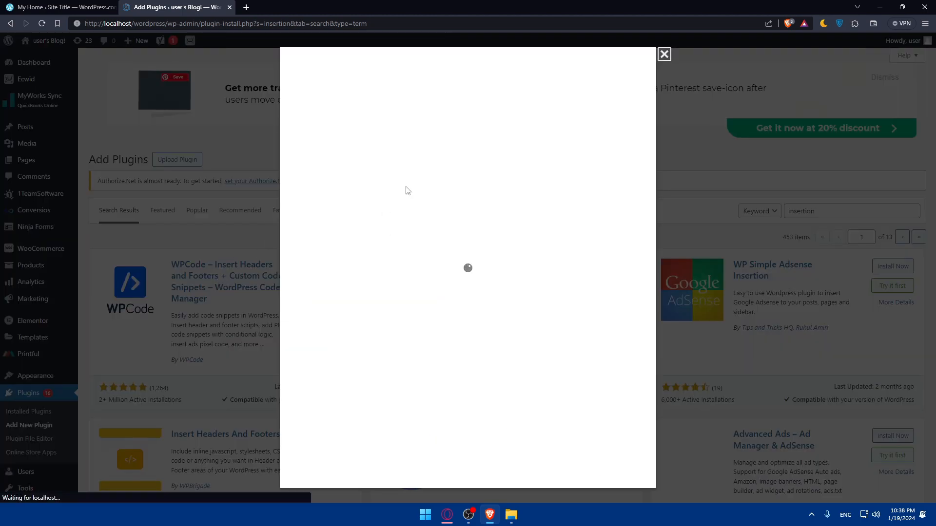
{"action": "scroll", "coordinate": [407, 196], "scroll_direction": "down", "scroll_amount": 5}
{"action": "scroll", "coordinate": [407, 195], "scroll_direction": "up", "scroll_amount": 5}
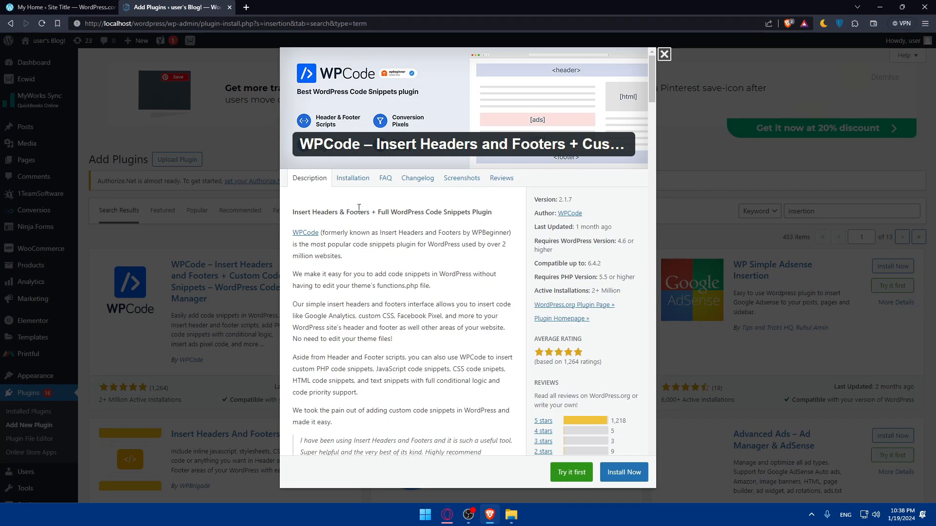
{"action": "left_click", "coordinate": [352, 177]}
{"action": "left_click", "coordinate": [385, 178]}
{"action": "left_click", "coordinate": [417, 178]}
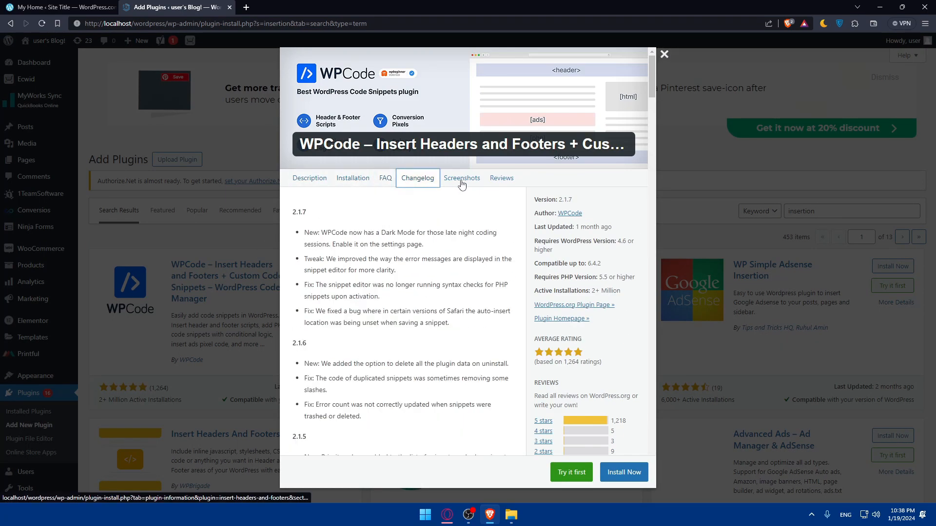
{"action": "left_click", "coordinate": [462, 179]}
{"action": "scroll", "coordinate": [410, 278], "scroll_direction": "down", "scroll_amount": 3}
{"action": "scroll", "coordinate": [409, 277], "scroll_direction": "up", "scroll_amount": 3}
{"action": "left_click", "coordinate": [390, 260]}
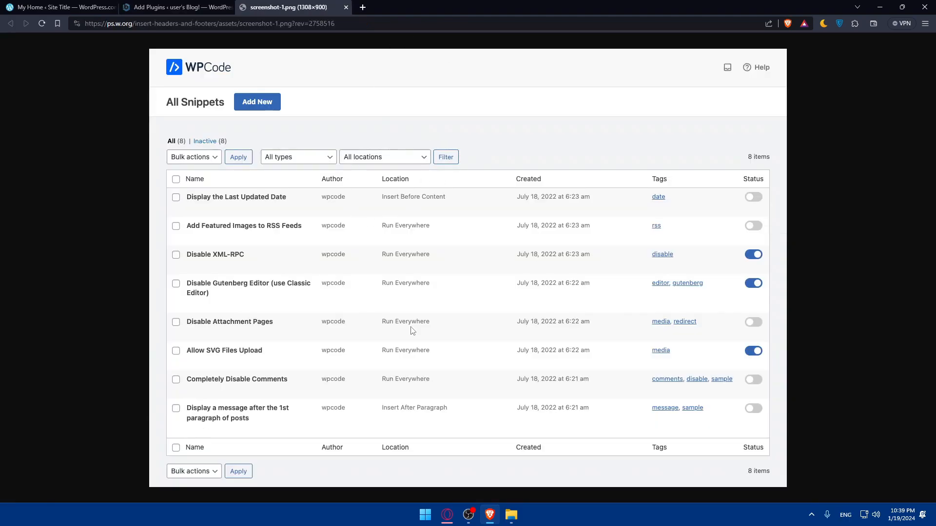
{"action": "left_click", "coordinate": [346, 8]}
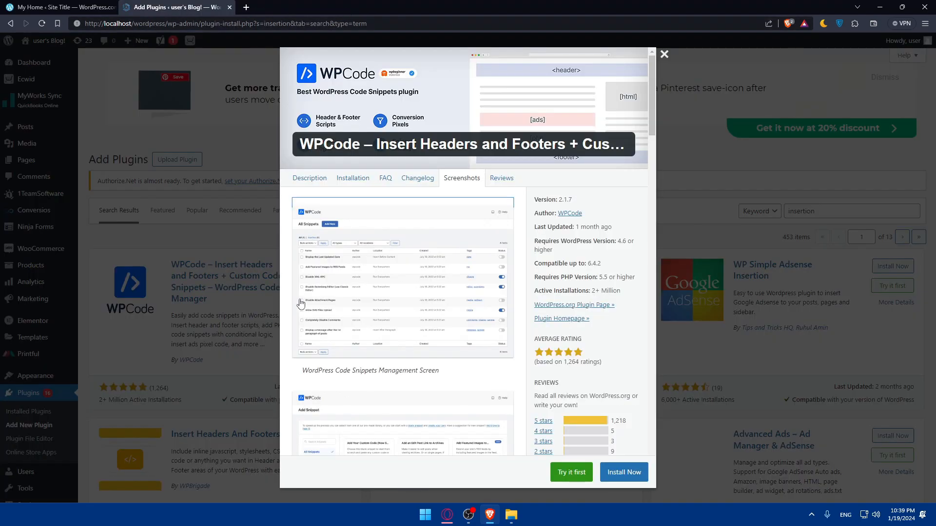
{"action": "scroll", "coordinate": [404, 267], "scroll_direction": "down", "scroll_amount": 5}
{"action": "scroll", "coordinate": [405, 267], "scroll_direction": "down", "scroll_amount": 3}
{"action": "scroll", "coordinate": [405, 267], "scroll_direction": "down", "scroll_amount": 5}
{"action": "scroll", "coordinate": [405, 267], "scroll_direction": "down", "scroll_amount": 4}
{"action": "left_click", "coordinate": [402, 263]}
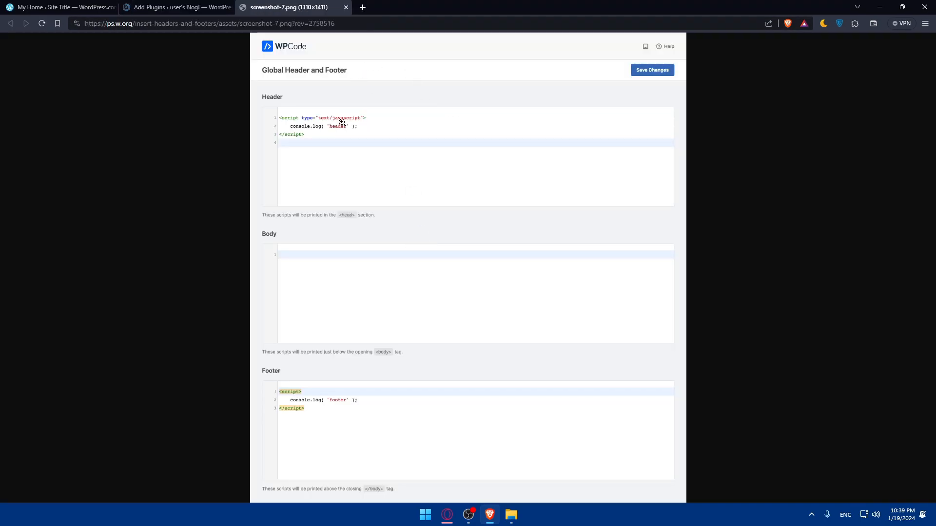
{"action": "left_click", "coordinate": [345, 8]}
{"action": "left_click", "coordinate": [685, 145]}
Review Ad Inserter's installation notes, FAQ, changelog and screenshots, then close its details
{"action": "left_click", "coordinate": [221, 270]}
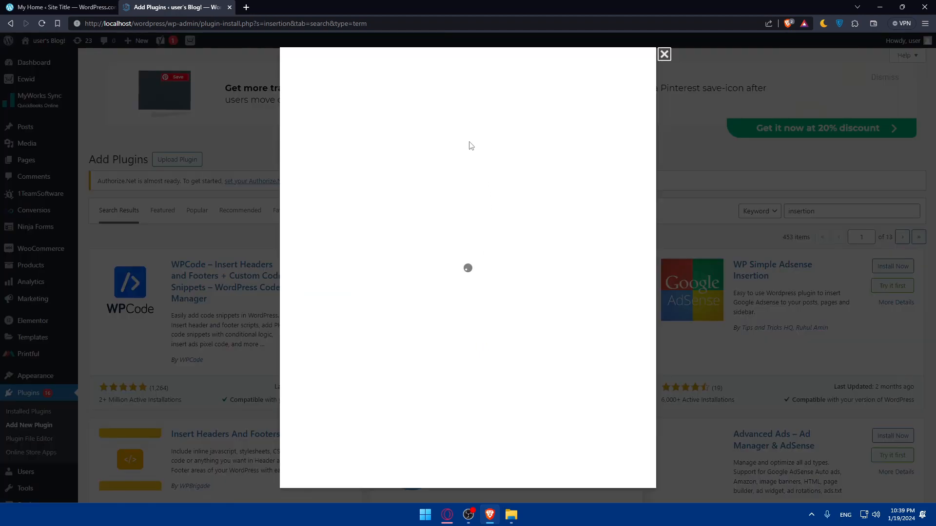
{"action": "left_click", "coordinate": [352, 179]}
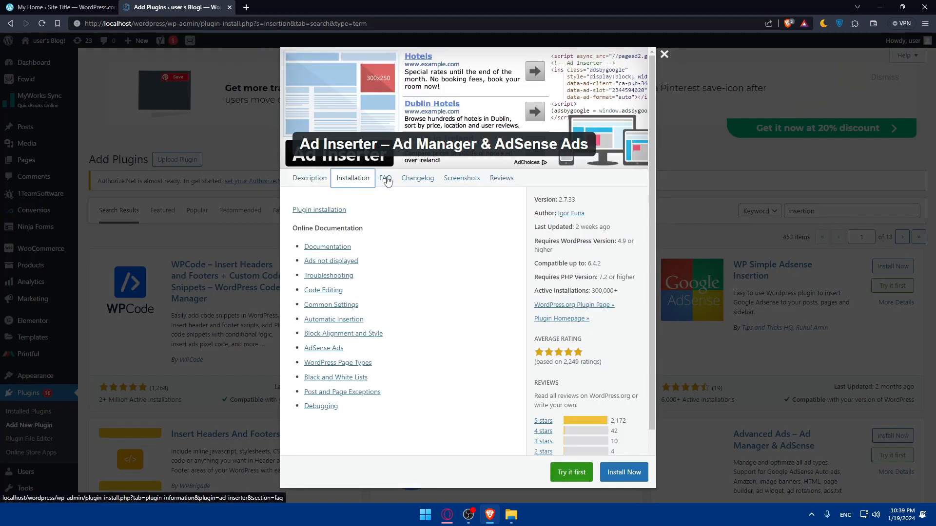
{"action": "left_click", "coordinate": [385, 178]}
{"action": "left_click", "coordinate": [418, 178]}
{"action": "left_click", "coordinate": [461, 178]}
{"action": "scroll", "coordinate": [435, 270], "scroll_direction": "down", "scroll_amount": 8}
{"action": "scroll", "coordinate": [436, 269], "scroll_direction": "down", "scroll_amount": 5}
{"action": "scroll", "coordinate": [435, 270], "scroll_direction": "down", "scroll_amount": 5}
{"action": "scroll", "coordinate": [435, 270], "scroll_direction": "down", "scroll_amount": 5}
{"action": "scroll", "coordinate": [435, 270], "scroll_direction": "up", "scroll_amount": 3}
{"action": "scroll", "coordinate": [435, 270], "scroll_direction": "down", "scroll_amount": 5}
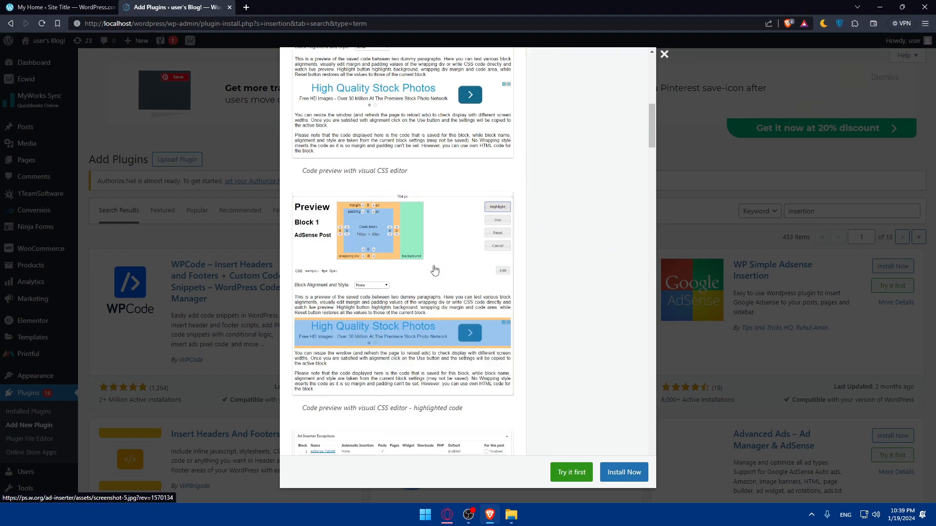
{"action": "scroll", "coordinate": [435, 270], "scroll_direction": "down", "scroll_amount": 3}
{"action": "scroll", "coordinate": [435, 270], "scroll_direction": "up", "scroll_amount": 5}
{"action": "scroll", "coordinate": [435, 270], "scroll_direction": "up", "scroll_amount": 8}
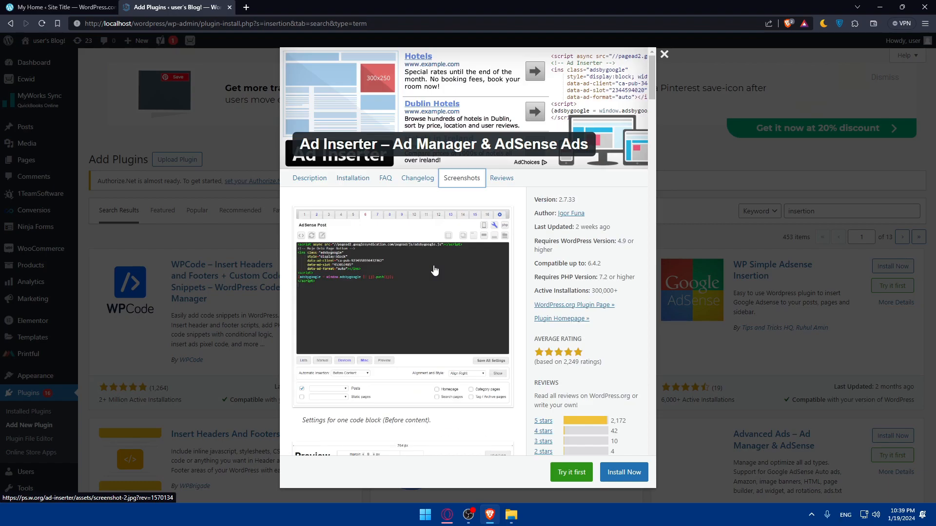
{"action": "left_click", "coordinate": [664, 55]}
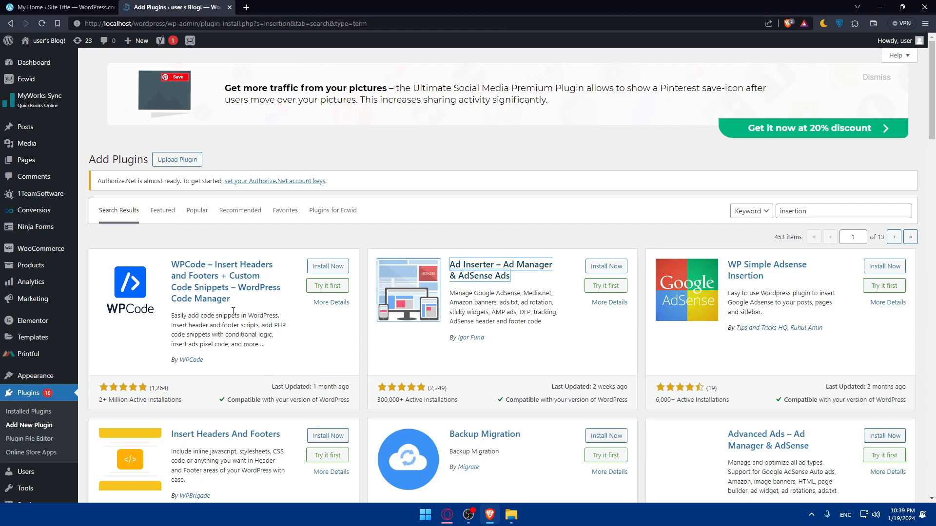
Install and activate the WPCode plugin, dismissing the activation notice
{"action": "left_click", "coordinate": [327, 266]}
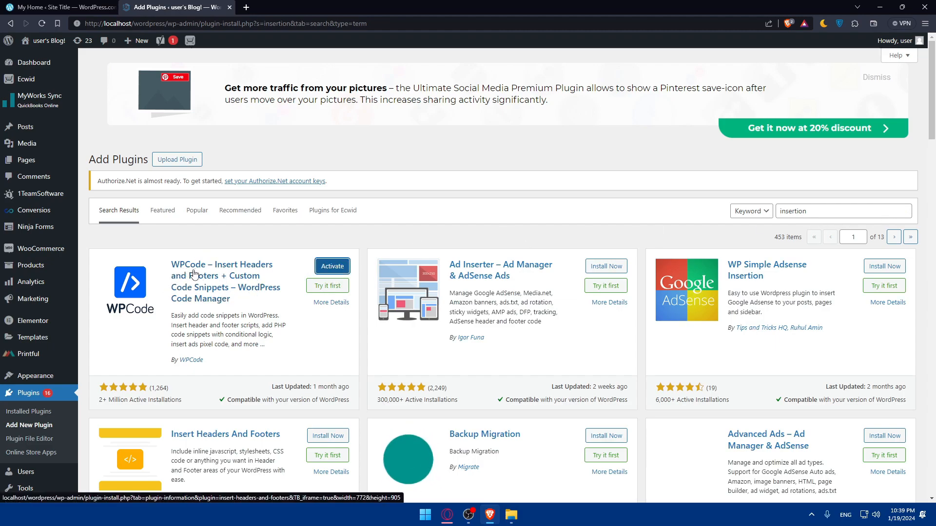
{"action": "left_click", "coordinate": [333, 267]}
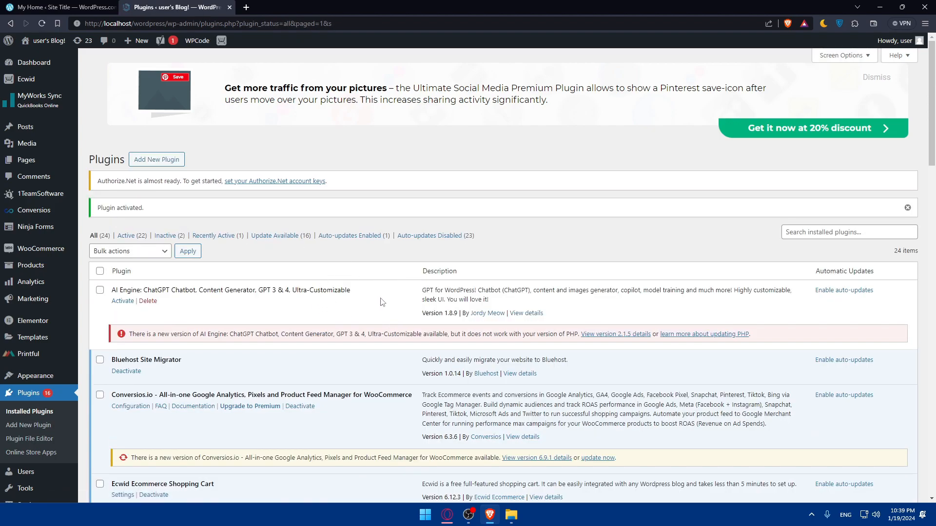
{"action": "scroll", "coordinate": [380, 301], "scroll_direction": "down", "scroll_amount": 1}
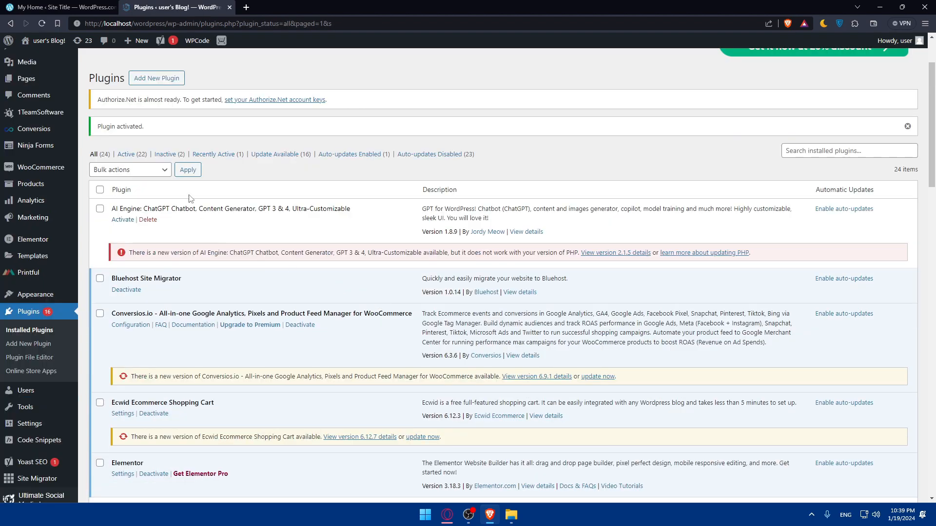
{"action": "left_click", "coordinate": [907, 125]}
{"action": "scroll", "coordinate": [468, 293], "scroll_direction": "down", "scroll_amount": 1}
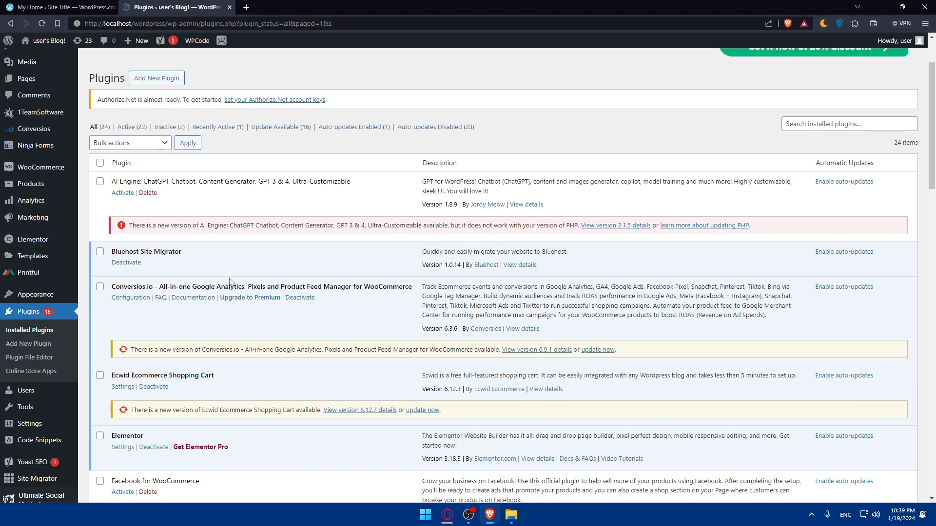
{"action": "scroll", "coordinate": [212, 283], "scroll_direction": "down", "scroll_amount": 2}
{"action": "scroll", "coordinate": [212, 284], "scroll_direction": "down", "scroll_amount": 5}
{"action": "scroll", "coordinate": [212, 284], "scroll_direction": "down", "scroll_amount": 4}
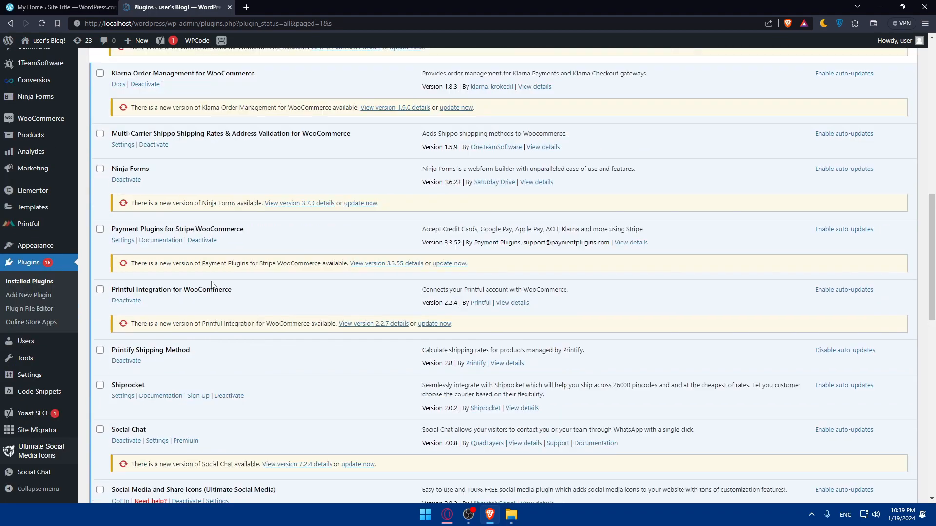
{"action": "scroll", "coordinate": [212, 284], "scroll_direction": "down", "scroll_amount": 2}
{"action": "scroll", "coordinate": [212, 284], "scroll_direction": "down", "scroll_amount": 2}
{"action": "scroll", "coordinate": [212, 284], "scroll_direction": "down", "scroll_amount": 2}
{"action": "scroll", "coordinate": [212, 284], "scroll_direction": "down", "scroll_amount": 2}
{"action": "scroll", "coordinate": [212, 284], "scroll_direction": "down", "scroll_amount": 1}
{"action": "scroll", "coordinate": [212, 284], "scroll_direction": "down", "scroll_amount": 3}
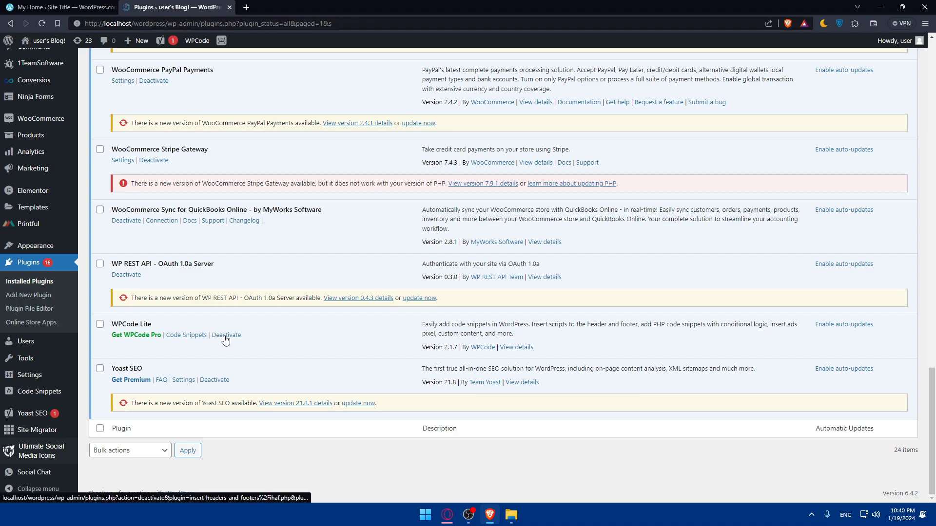
On WPCode's Code Snippets list, set the Bulk actions dropdown to Deactivate
{"action": "left_click", "coordinate": [186, 335]}
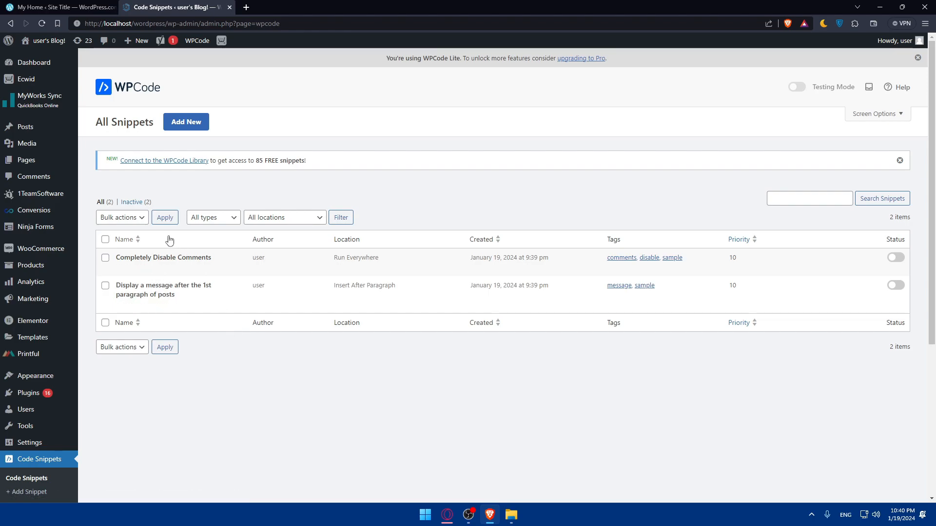
{"action": "left_click", "coordinate": [125, 217]}
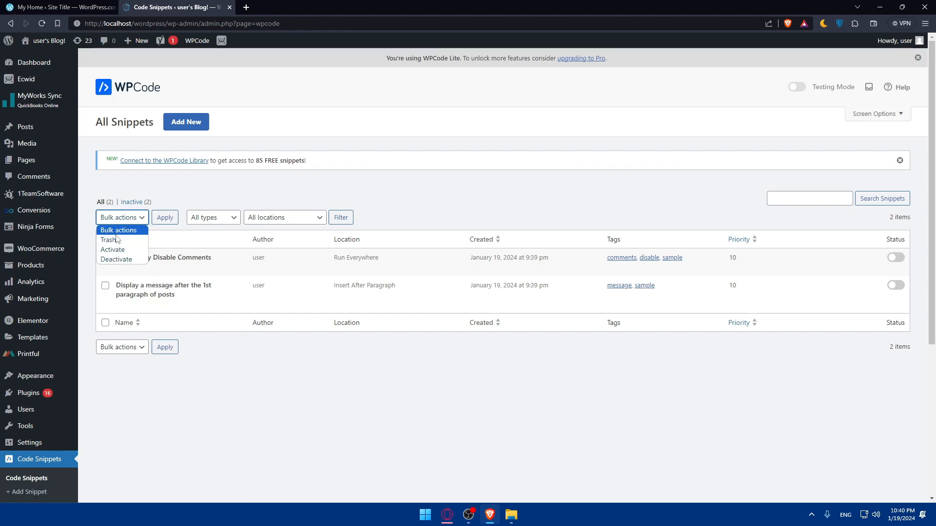
{"action": "left_click", "coordinate": [108, 239]}
{"action": "left_click", "coordinate": [121, 217]}
{"action": "key", "text": "Down"}
{"action": "key", "text": "Down"}
{"action": "left_click", "coordinate": [123, 219]}
{"action": "left_click", "coordinate": [122, 219]}
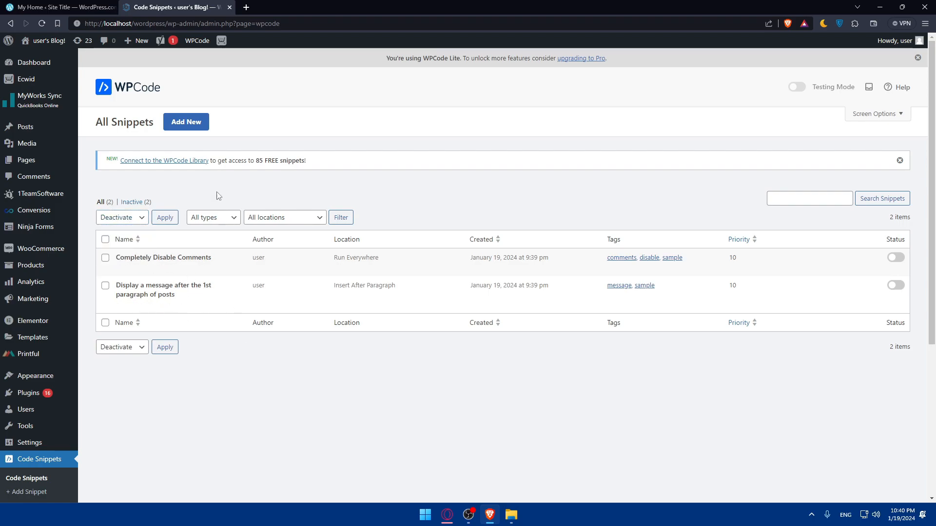
Start a new blank custom code snippet via Add New > Use snippet, then open a new browser tab
{"action": "left_click", "coordinate": [190, 127]}
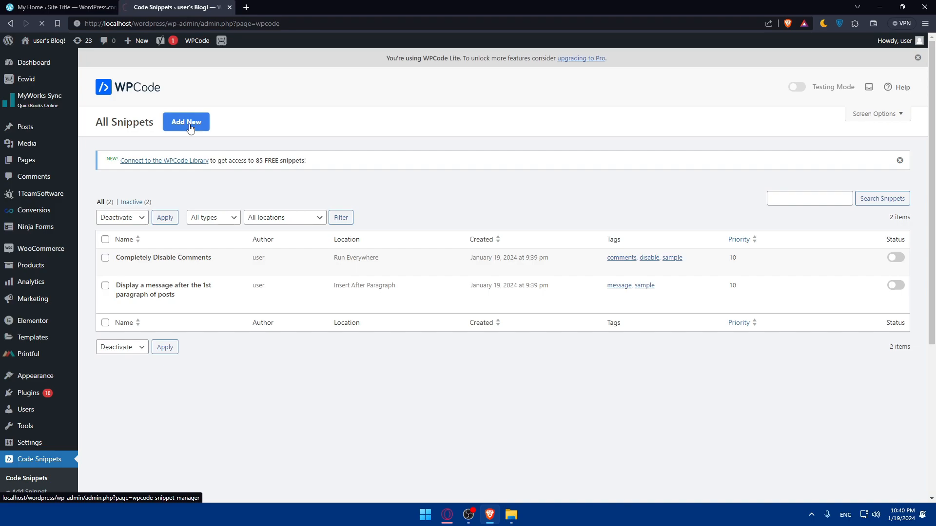
{"action": "scroll", "coordinate": [241, 264], "scroll_direction": "down", "scroll_amount": 1}
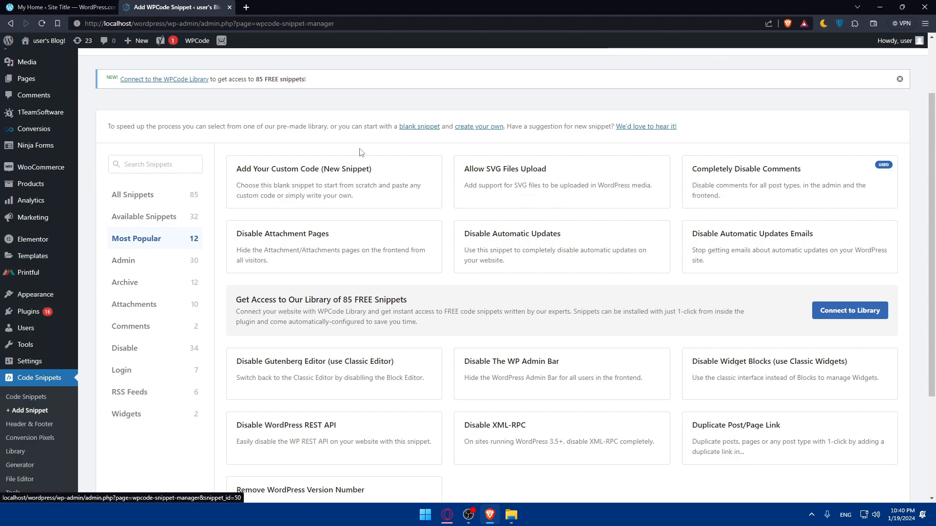
{"action": "scroll", "coordinate": [532, 337], "scroll_direction": "down", "scroll_amount": 3}
{"action": "scroll", "coordinate": [532, 338], "scroll_direction": "up", "scroll_amount": 5}
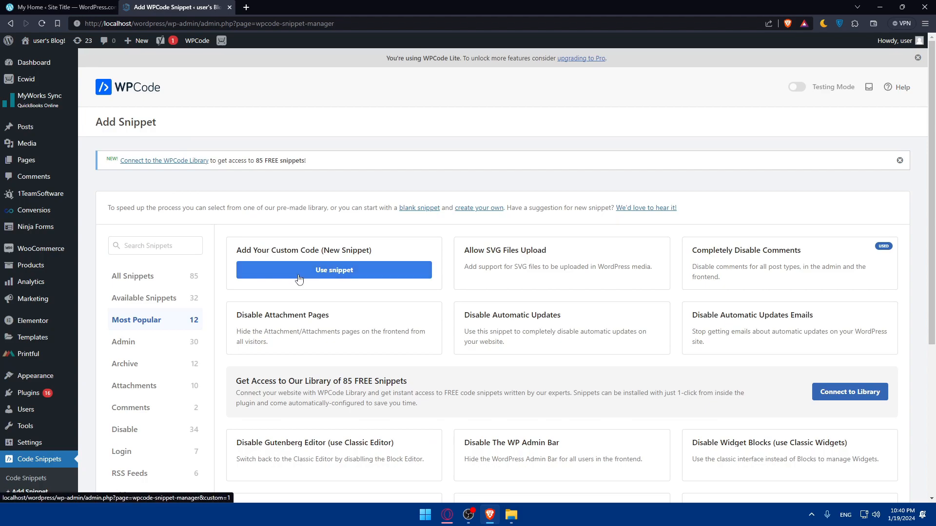
{"action": "left_click", "coordinate": [298, 277]}
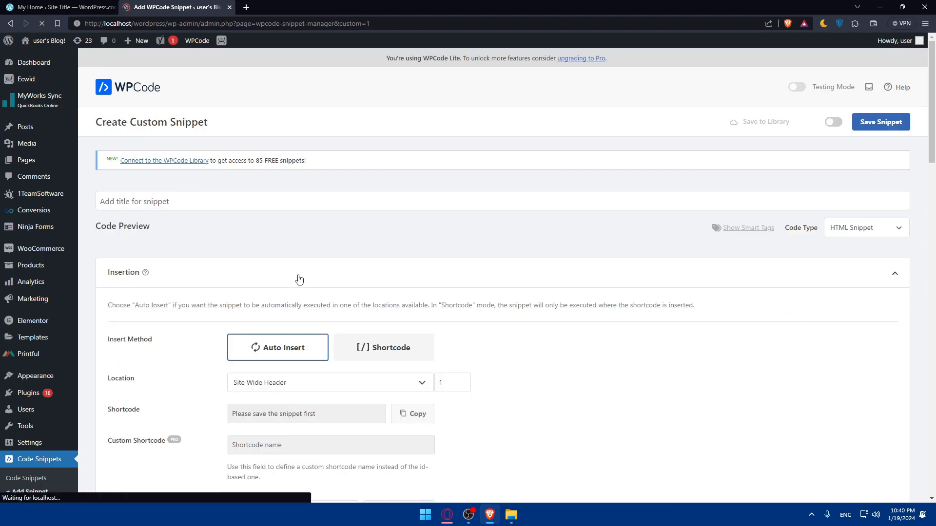
{"action": "scroll", "coordinate": [257, 292], "scroll_direction": "down", "scroll_amount": 2}
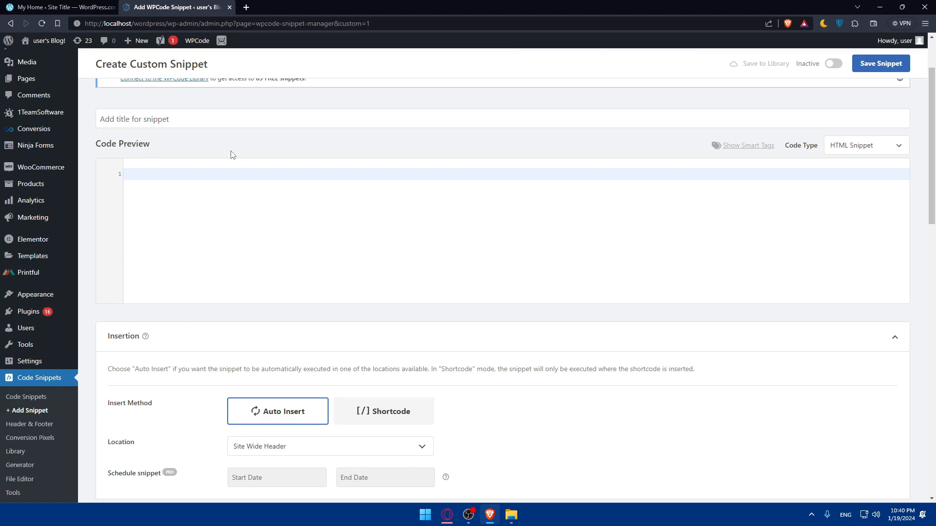
{"action": "left_click", "coordinate": [247, 9]}
{"action": "type", "text": "e"}
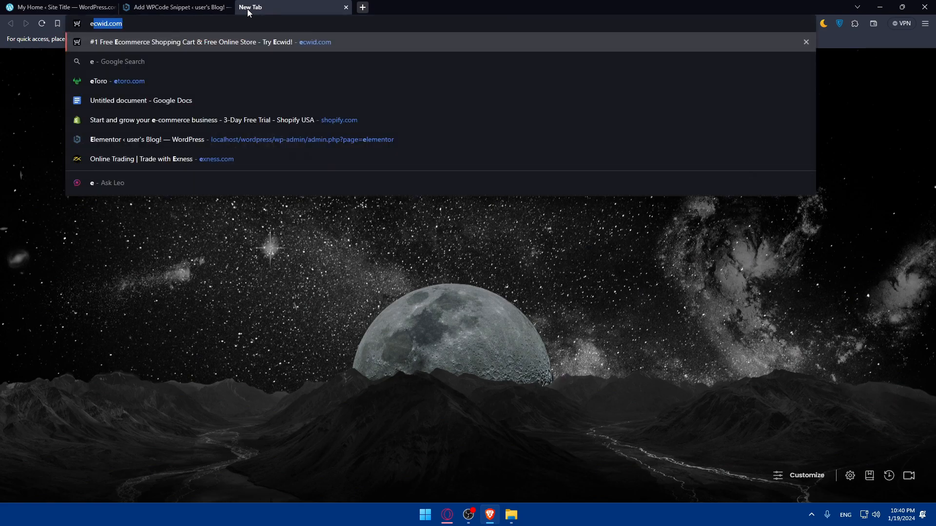
{"action": "type", "text": "xample of ad "}
{"action": "type", "text": "c"}
Search the web for example ads code and open the AdSense ad code examples help page
{"action": "key", "text": "BackSpace"}
{"action": "key", "text": "BackSpace"}
{"action": "type", "text": "s code"}
{"action": "key", "text": "Return"}
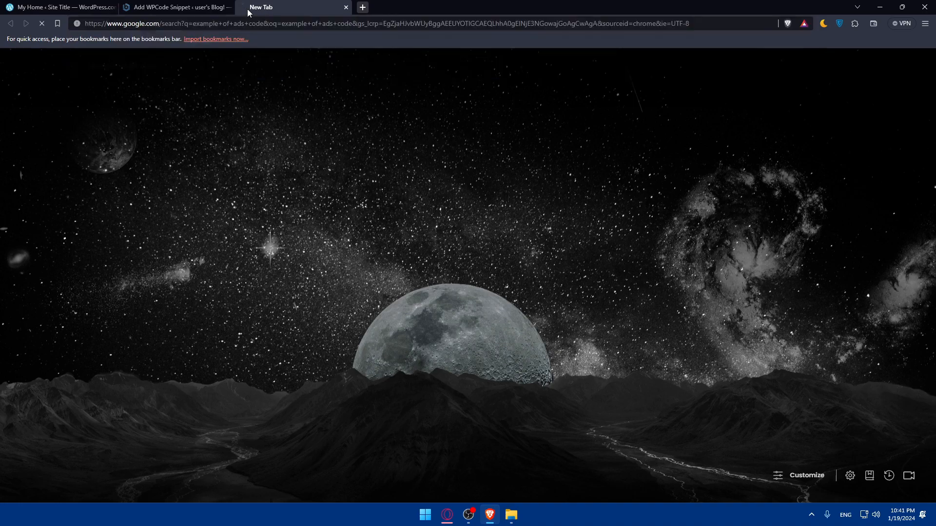
{"action": "left_click", "coordinate": [241, 150]}
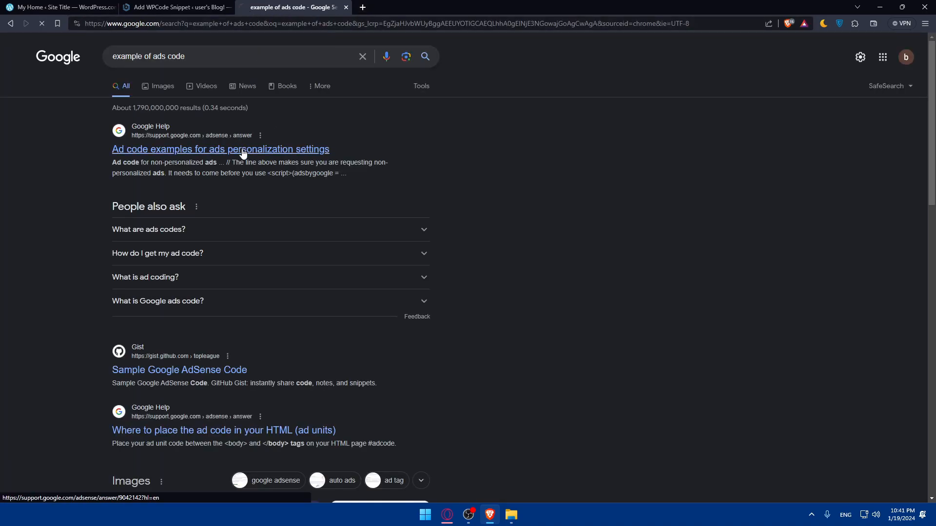
{"action": "scroll", "coordinate": [278, 193], "scroll_direction": "down", "scroll_amount": 3}
{"action": "scroll", "coordinate": [278, 192], "scroll_direction": "down", "scroll_amount": 3}
{"action": "scroll", "coordinate": [278, 192], "scroll_direction": "down", "scroll_amount": 2}
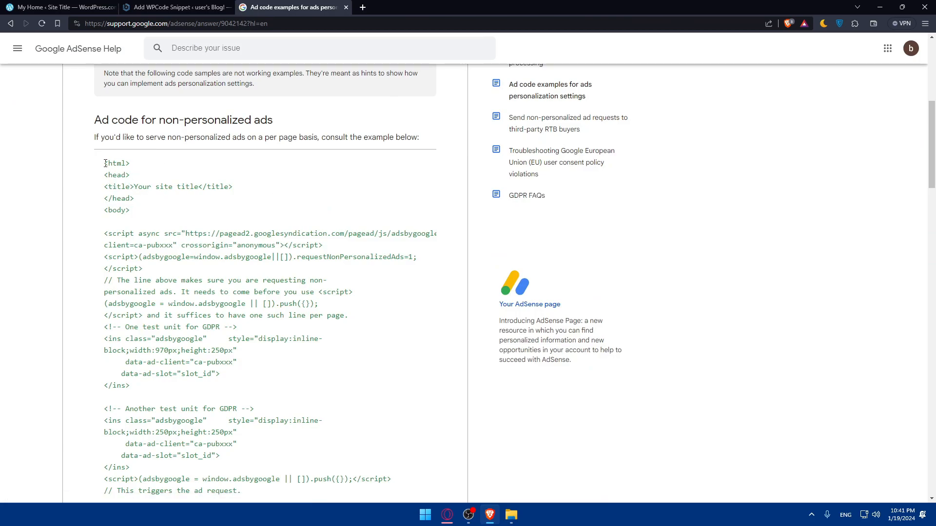
{"action": "left_click_drag", "start_coordinate": [104, 162], "coordinate": [176, 270]}
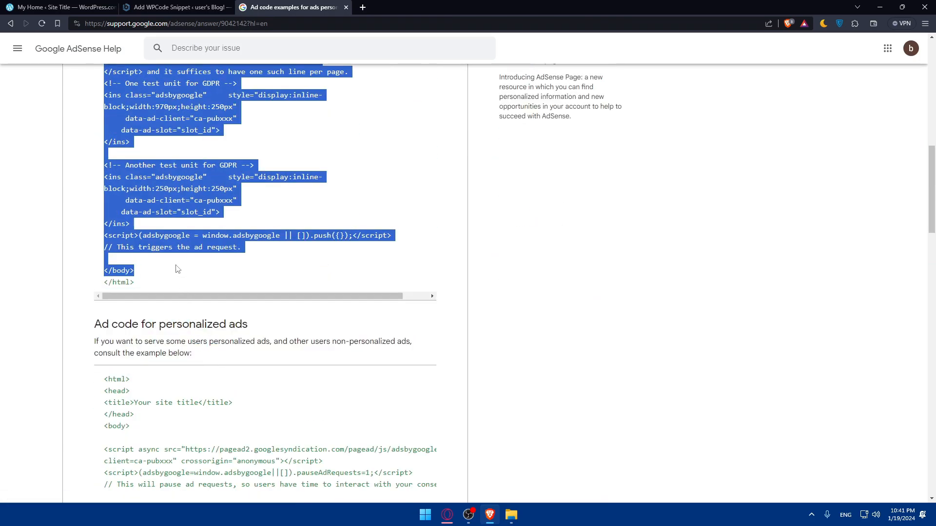
{"action": "left_click", "coordinate": [176, 270]}
{"action": "scroll", "coordinate": [177, 269], "scroll_direction": "up", "scroll_amount": 5}
{"action": "scroll", "coordinate": [176, 269], "scroll_direction": "up", "scroll_amount": 3}
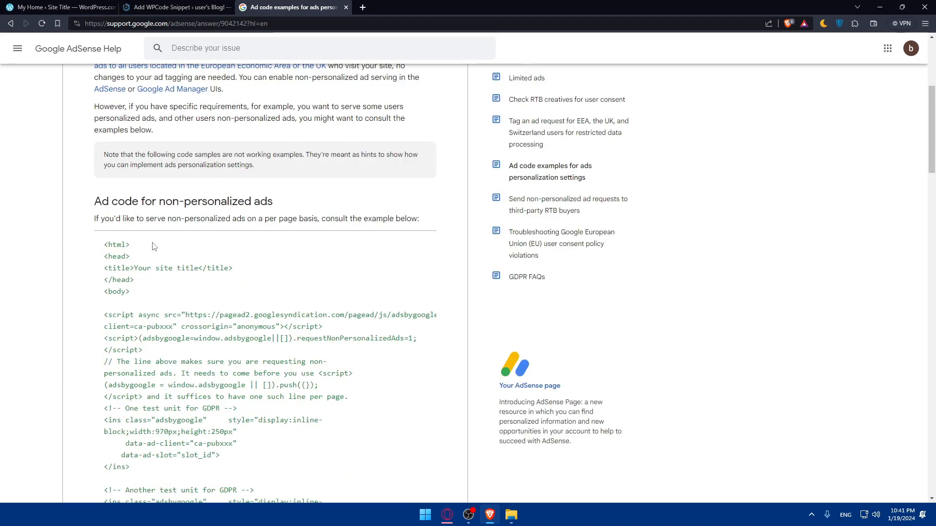
{"action": "left_click_drag", "start_coordinate": [141, 201], "coordinate": [272, 201]}
{"action": "left_click", "coordinate": [269, 248]}
{"action": "scroll", "coordinate": [235, 259], "scroll_direction": "down", "scroll_amount": 6}
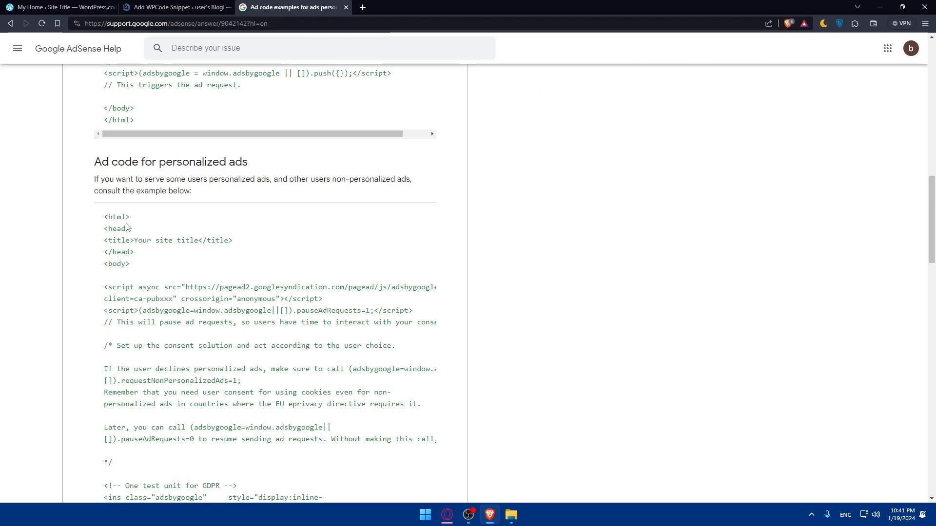
{"action": "scroll", "coordinate": [236, 259], "scroll_direction": "down", "scroll_amount": 8}
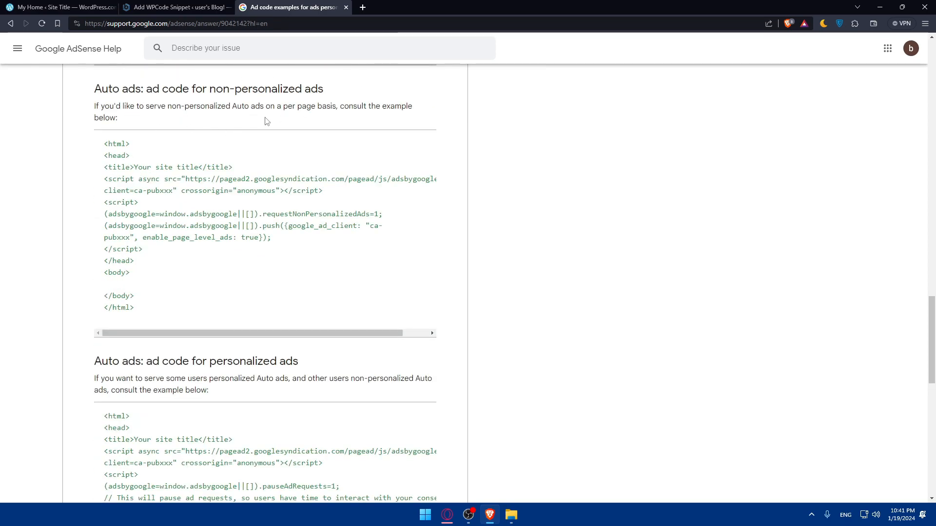
{"action": "scroll", "coordinate": [147, 219], "scroll_direction": "down", "scroll_amount": 5}
{"action": "scroll", "coordinate": [147, 219], "scroll_direction": "down", "scroll_amount": 5}
{"action": "scroll", "coordinate": [183, 219], "scroll_direction": "down", "scroll_amount": 4}
{"action": "scroll", "coordinate": [214, 232], "scroll_direction": "up", "scroll_amount": 8}
{"action": "scroll", "coordinate": [214, 231], "scroll_direction": "up", "scroll_amount": 1}
{"action": "scroll", "coordinate": [234, 268], "scroll_direction": "up", "scroll_amount": 1}
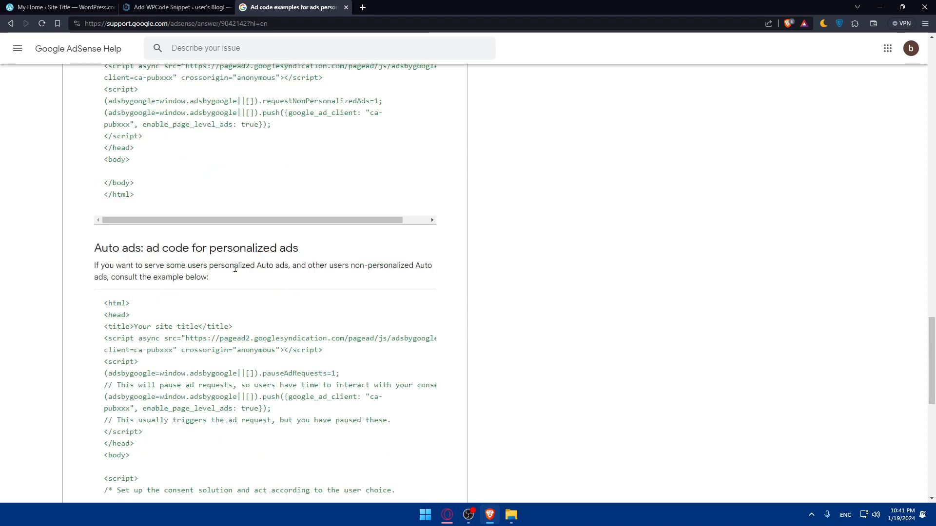
{"action": "scroll", "coordinate": [234, 268], "scroll_direction": "down", "scroll_amount": 8}
{"action": "scroll", "coordinate": [234, 271], "scroll_direction": "up", "scroll_amount": 2}
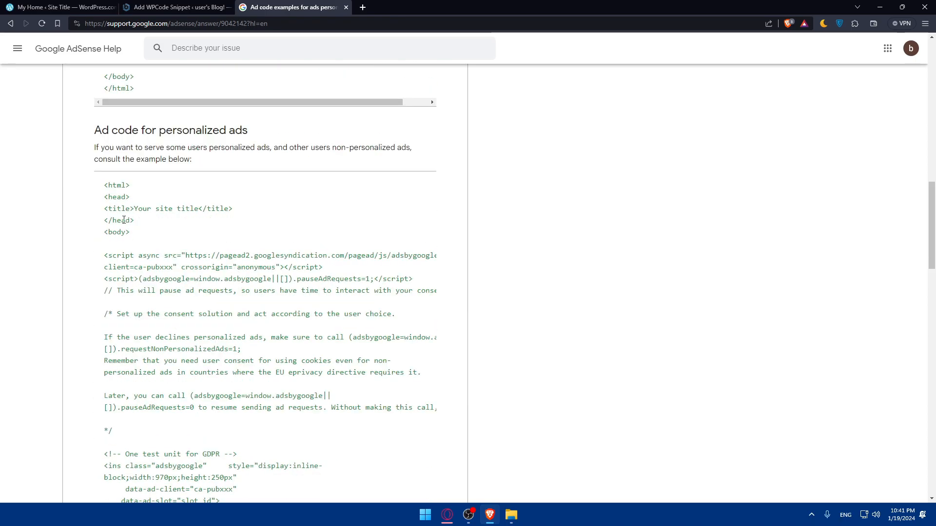
Select the personalized ads sample code through </html> and copy it
{"action": "mouse_move", "coordinate": [133, 220]}
{"action": "left_mouse_down"}
{"action": "mouse_move", "coordinate": [102, 183]}
{"action": "mouse_move", "coordinate": [139, 413]}
{"action": "left_mouse_up"}
{"action": "left_click", "coordinate": [102, 185]}
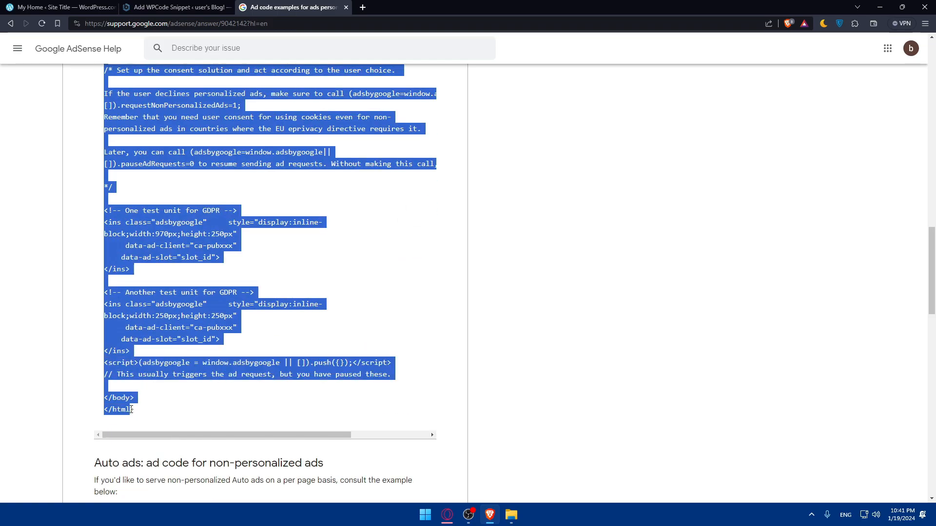
{"action": "key", "text": "ctrl+c"}
Paste the AdSense code into the new snippet and confirm the Site Wide Header location
{"action": "left_click", "coordinate": [175, 8]}
{"action": "key", "text": "ctrl+v"}
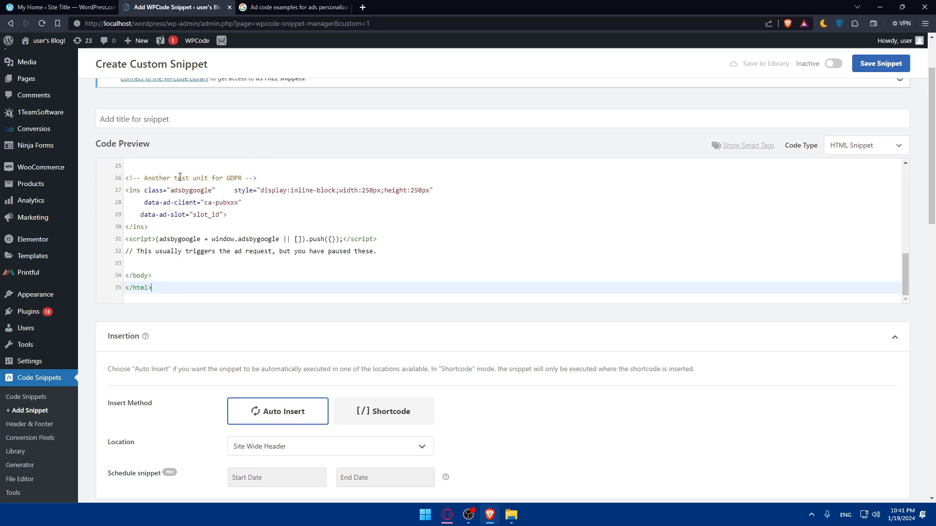
{"action": "scroll", "coordinate": [310, 204], "scroll_direction": "down", "scroll_amount": 1}
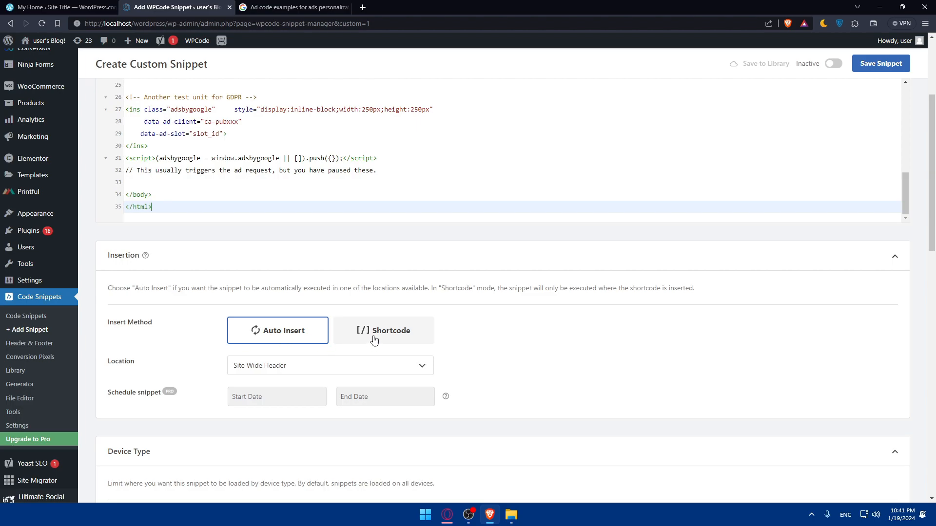
{"action": "left_click", "coordinate": [291, 373]}
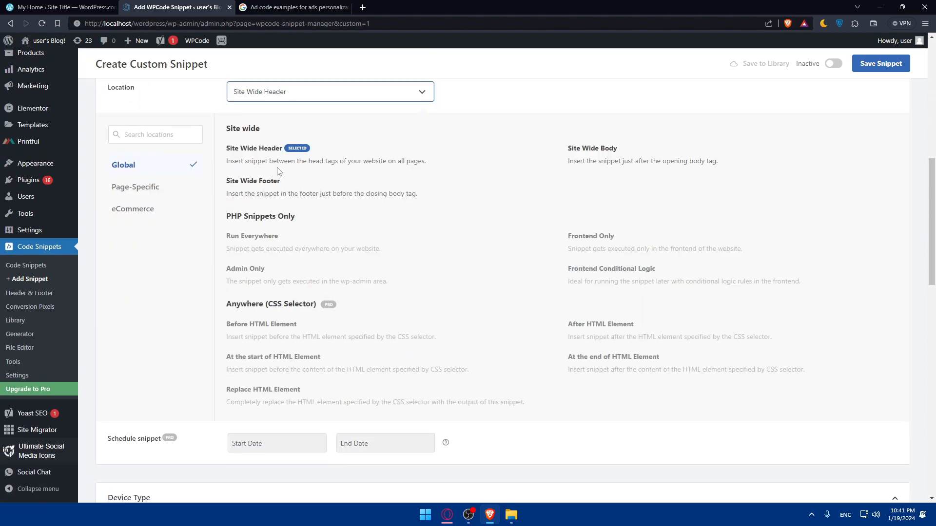
{"action": "scroll", "coordinate": [289, 179], "scroll_direction": "up", "scroll_amount": 1}
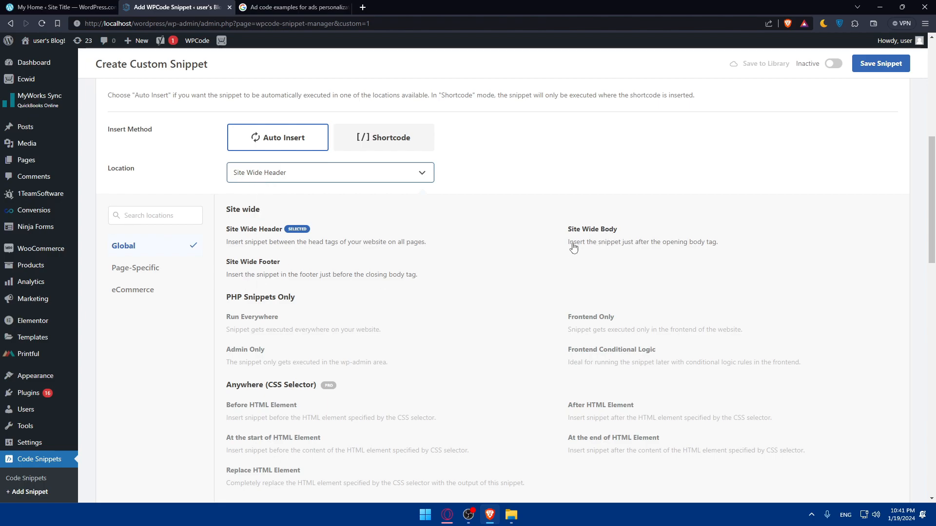
{"action": "left_click", "coordinate": [278, 185]}
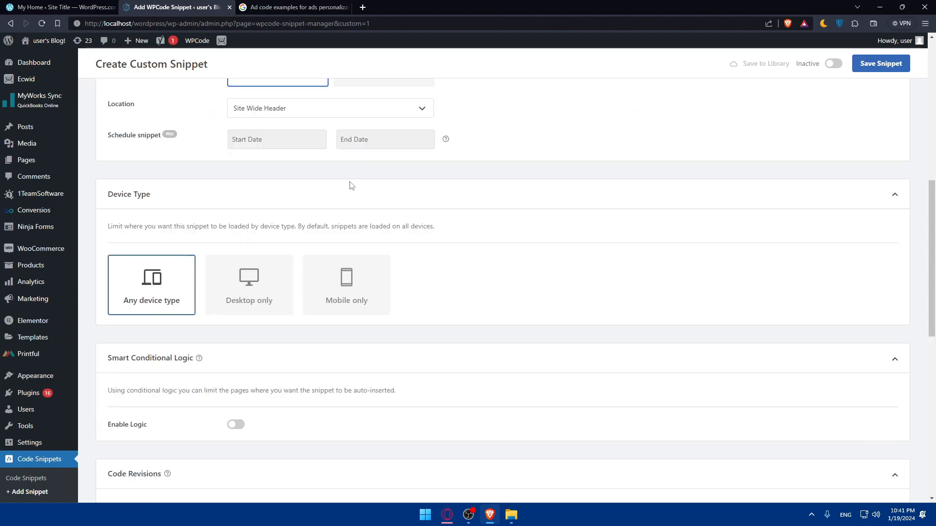
{"action": "scroll", "coordinate": [352, 190], "scroll_direction": "down", "scroll_amount": 10}
{"action": "scroll", "coordinate": [351, 190], "scroll_direction": "down", "scroll_amount": 5}
{"action": "scroll", "coordinate": [454, 192], "scroll_direction": "up", "scroll_amount": 3}
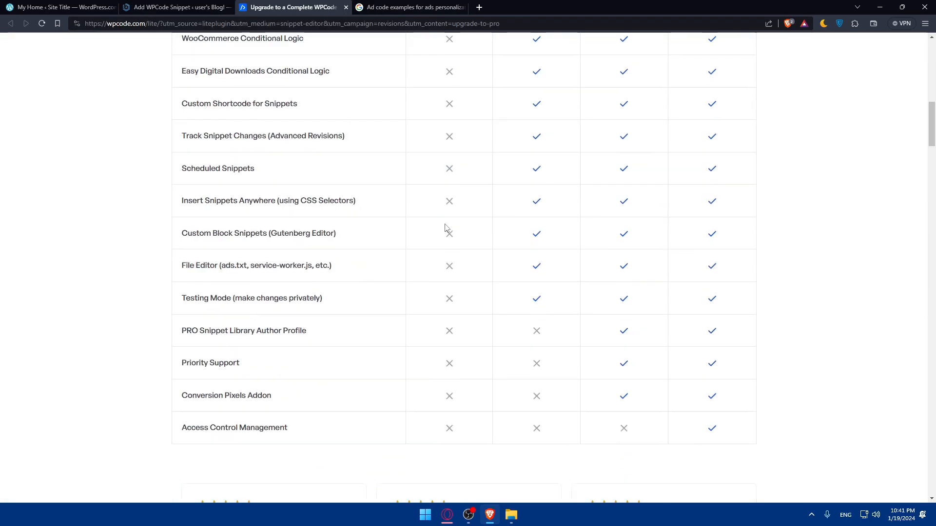
{"action": "scroll", "coordinate": [446, 227], "scroll_direction": "down", "scroll_amount": 4}
{"action": "scroll", "coordinate": [446, 226], "scroll_direction": "up", "scroll_amount": 6}
{"action": "scroll", "coordinate": [446, 227], "scroll_direction": "up", "scroll_amount": 6}
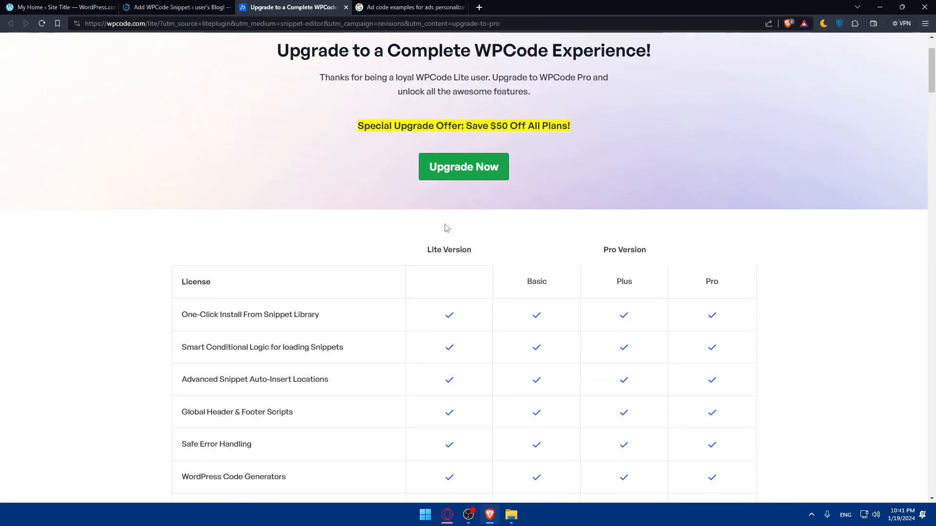
{"action": "left_click", "coordinate": [432, 175]}
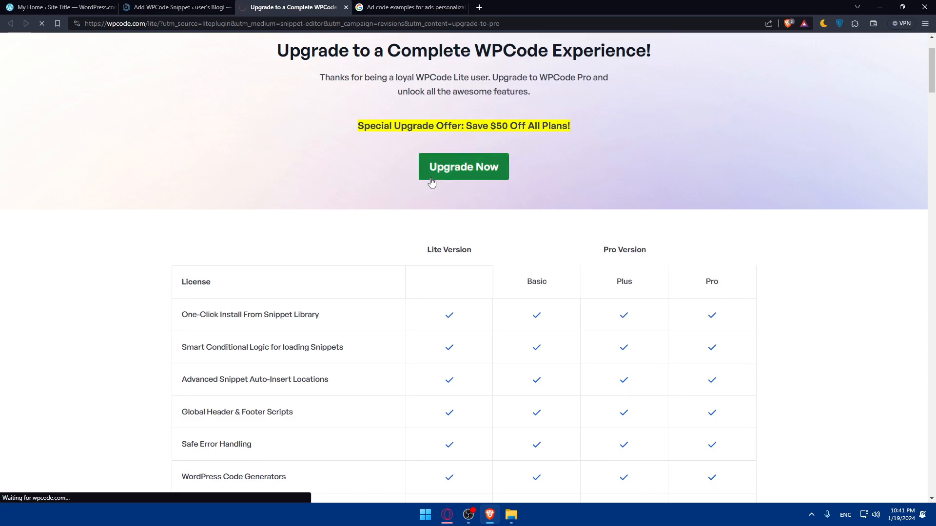
{"action": "scroll", "coordinate": [468, 264], "scroll_direction": "down", "scroll_amount": 2}
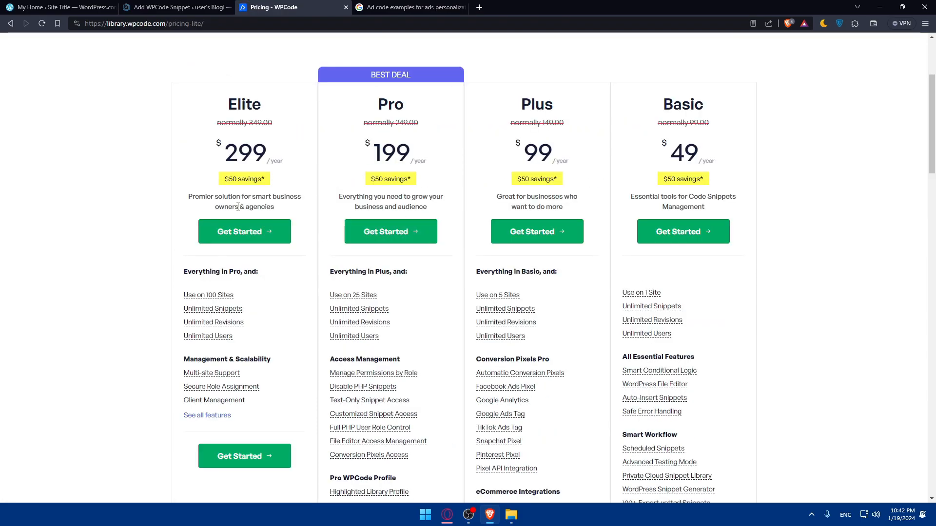
{"action": "scroll", "coordinate": [270, 175], "scroll_direction": "up", "scroll_amount": 2}
{"action": "scroll", "coordinate": [300, 213], "scroll_direction": "up", "scroll_amount": 2}
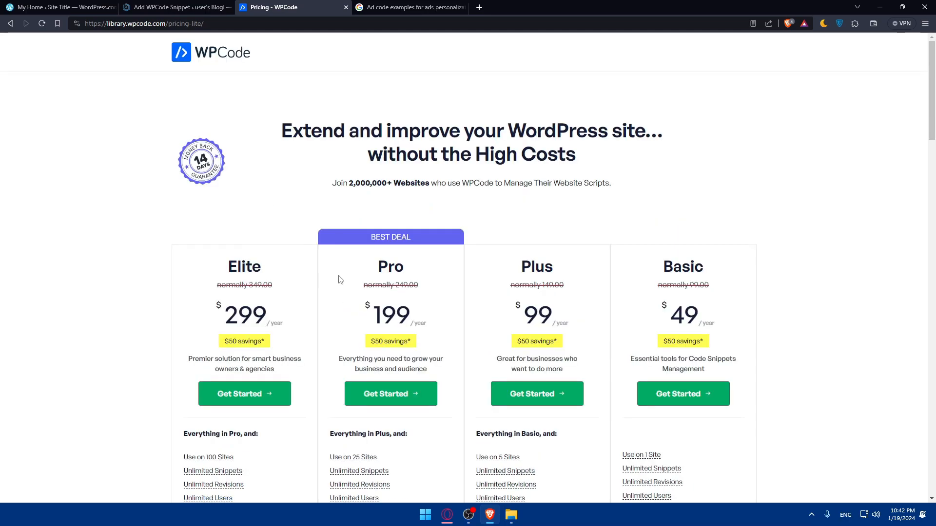
{"action": "left_click_drag", "start_coordinate": [218, 318], "coordinate": [278, 320]}
{"action": "left_click", "coordinate": [278, 319]}
Close the pricing tab and save the new snippet as an inactive Untitled Snippet
{"action": "left_click", "coordinate": [346, 7]}
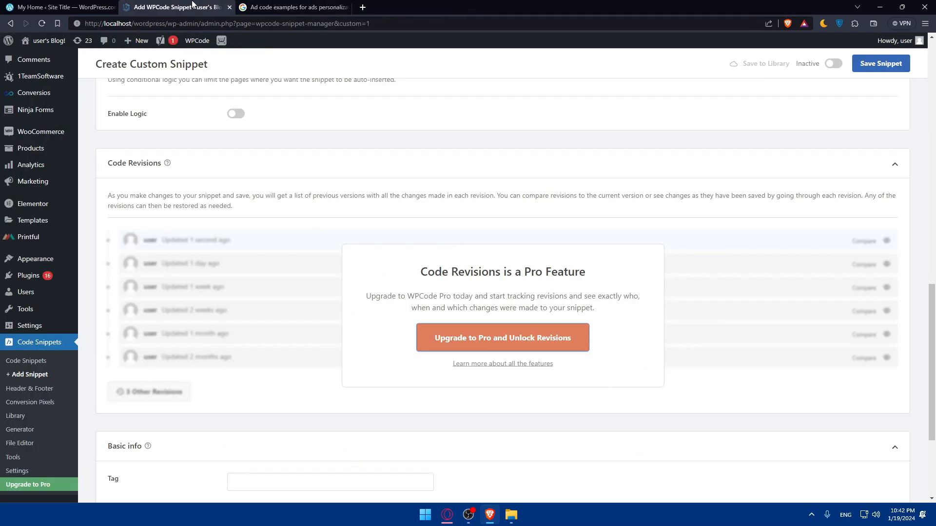
{"action": "scroll", "coordinate": [357, 220], "scroll_direction": "up", "scroll_amount": 5}
{"action": "scroll", "coordinate": [350, 214], "scroll_direction": "down", "scroll_amount": 5}
{"action": "scroll", "coordinate": [355, 227], "scroll_direction": "down", "scroll_amount": 3}
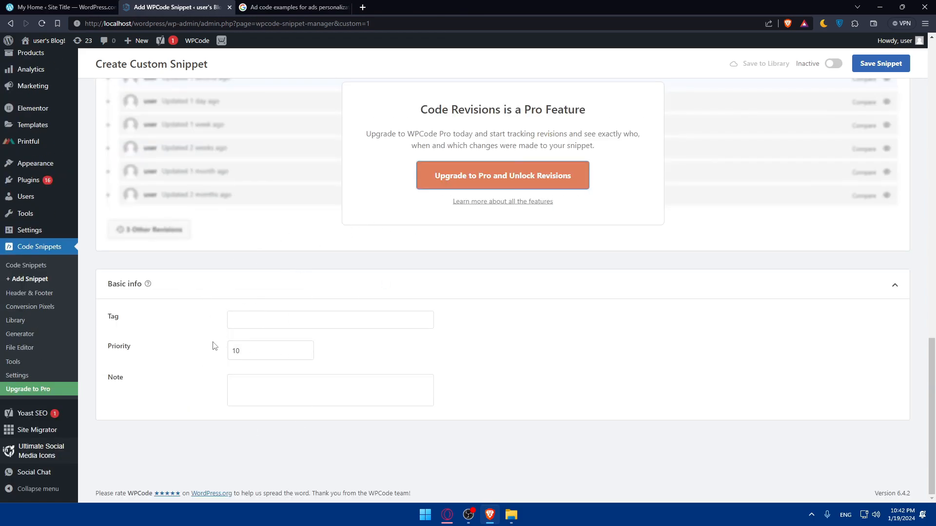
{"action": "scroll", "coordinate": [219, 344], "scroll_direction": "up", "scroll_amount": 15}
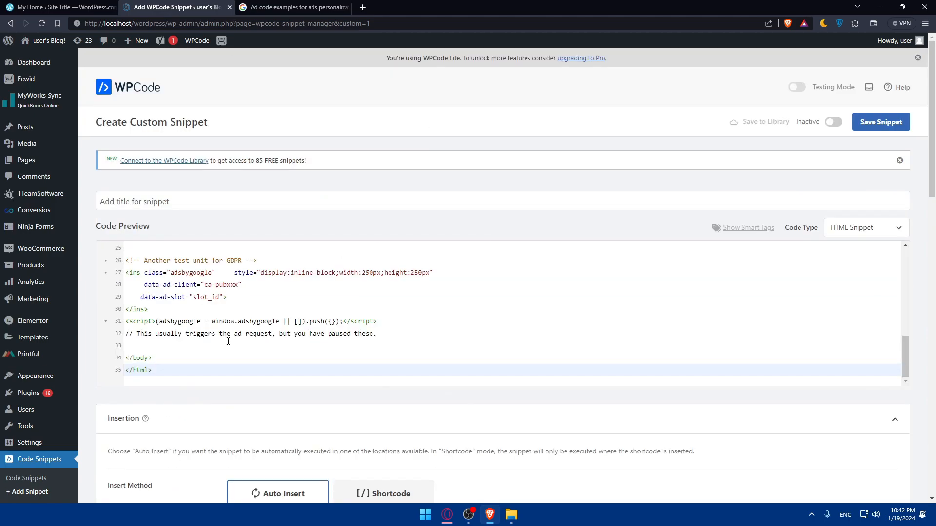
{"action": "left_click", "coordinate": [897, 125]}
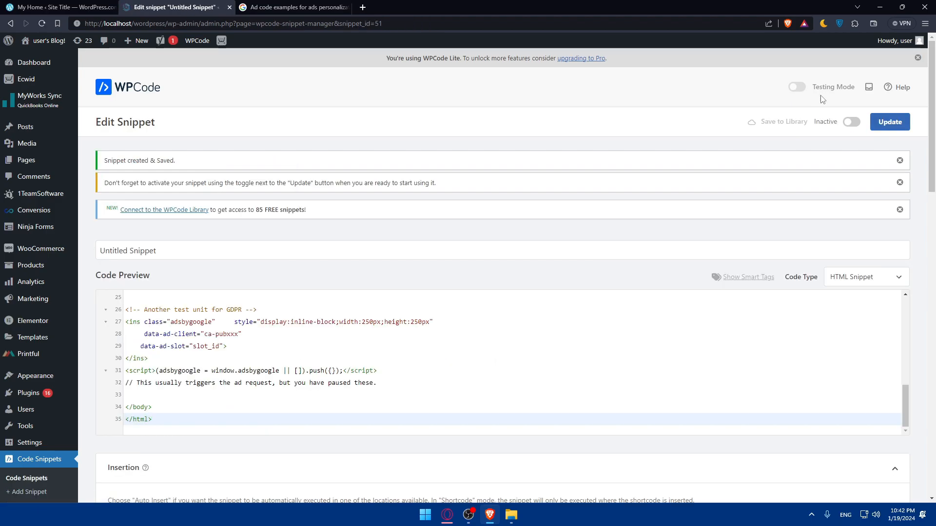
{"action": "scroll", "coordinate": [483, 241], "scroll_direction": "down", "scroll_amount": 3}
{"action": "scroll", "coordinate": [327, 243], "scroll_direction": "up", "scroll_amount": 3}
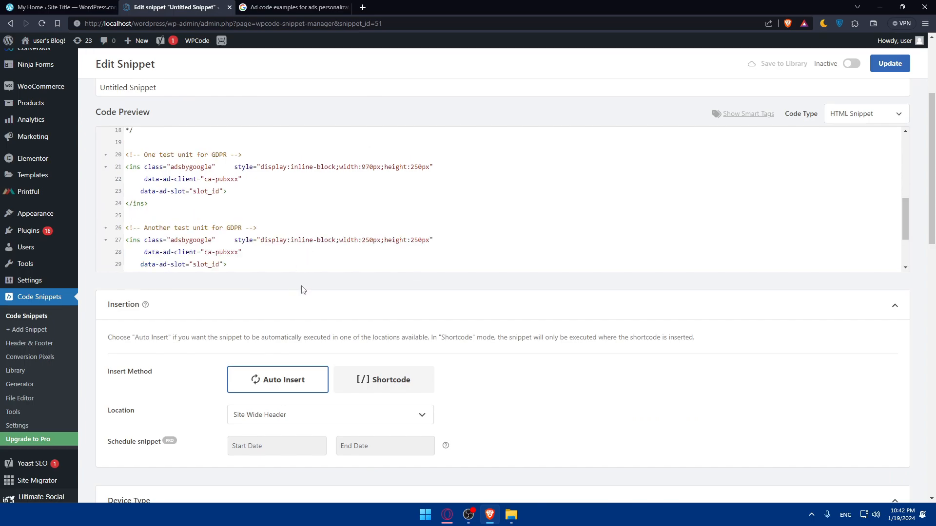
{"action": "scroll", "coordinate": [327, 234], "scroll_direction": "up", "scroll_amount": 5}
{"action": "scroll", "coordinate": [361, 241], "scroll_direction": "up", "scroll_amount": 5}
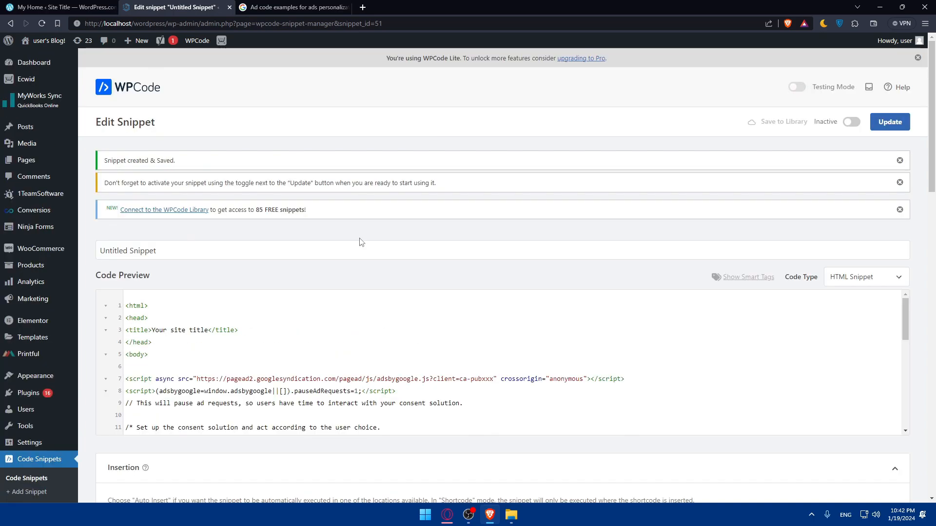